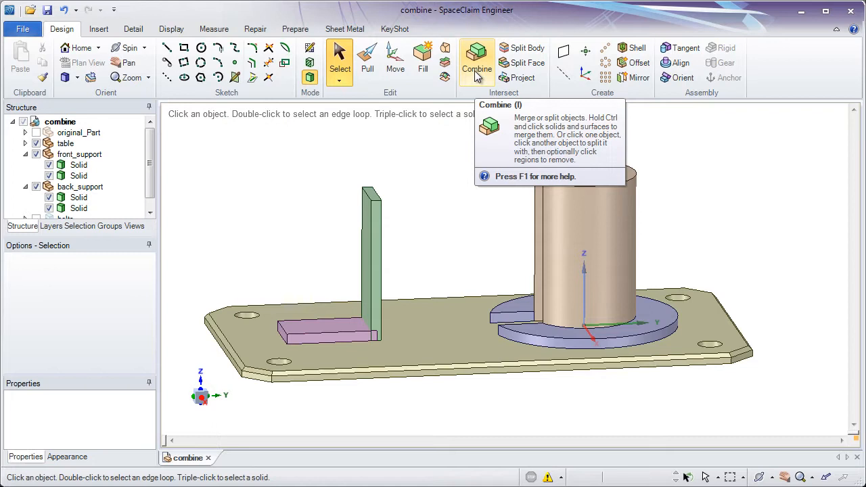
# Step: Read the Combine tool's help topic on splitting and merging solids and surfaces, and put the help window away
pyautogui.press('F1')
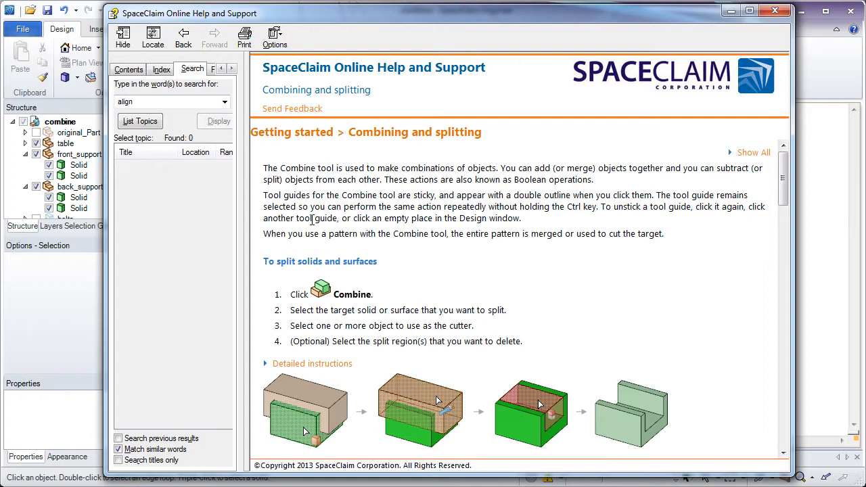
pyautogui.scroll(-3, 342, 228)
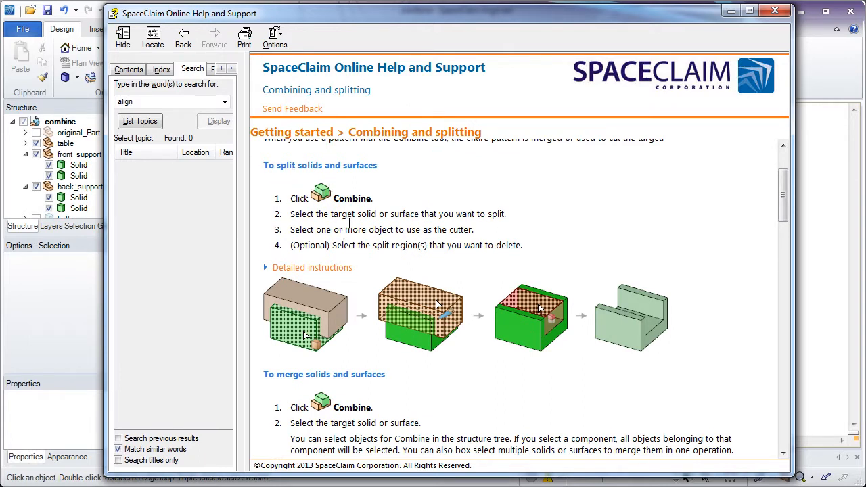
pyautogui.scroll(-1, 348, 229)
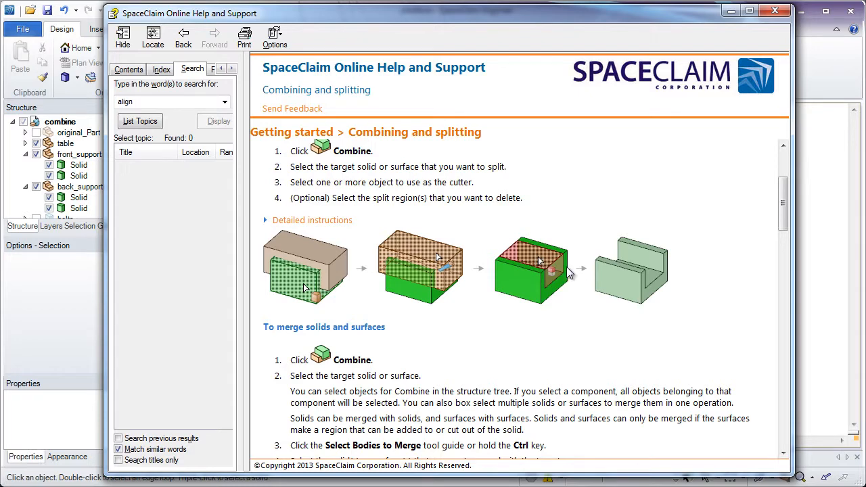
pyautogui.scroll(-4, 492, 279)
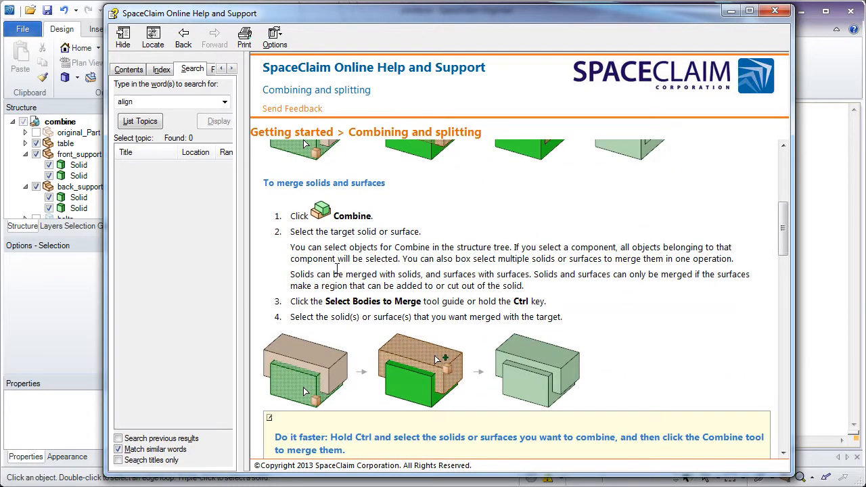
pyautogui.scroll(-1, 339, 267)
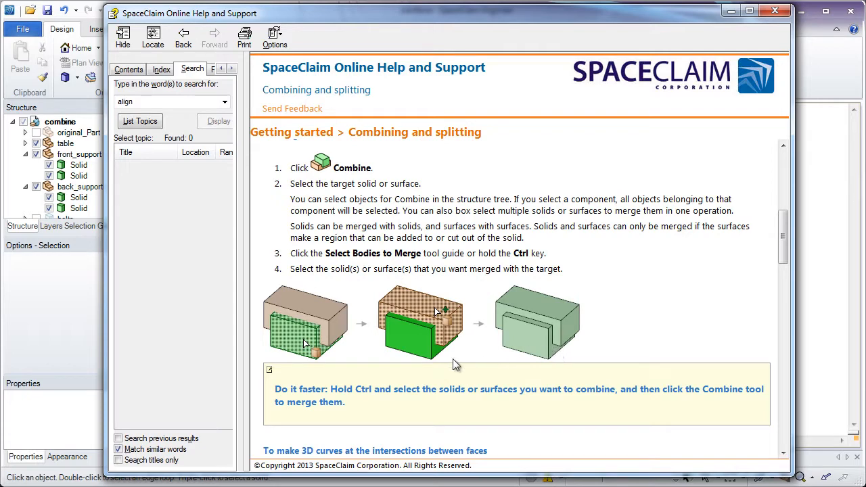
pyautogui.scroll(3, 297, 355)
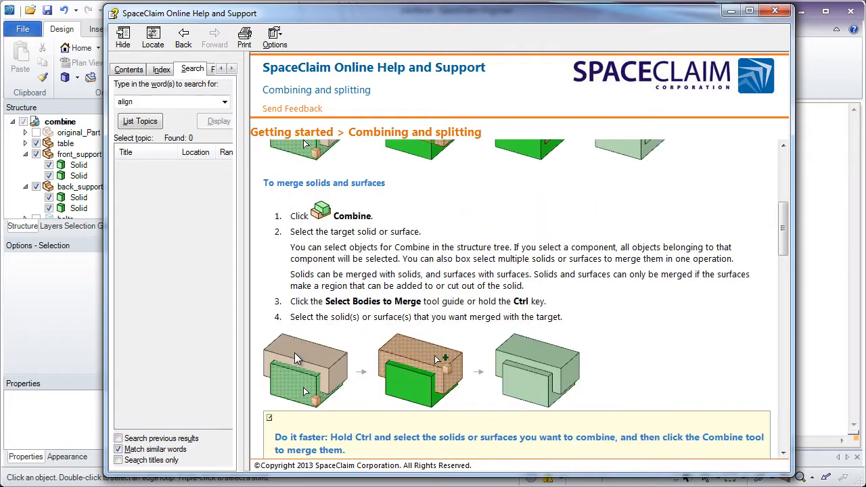
pyautogui.scroll(5, 295, 355)
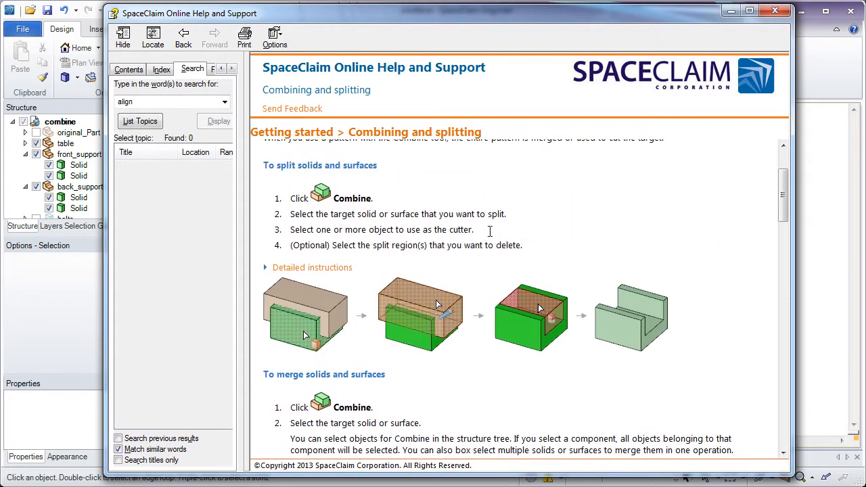
pyautogui.click(731, 10)
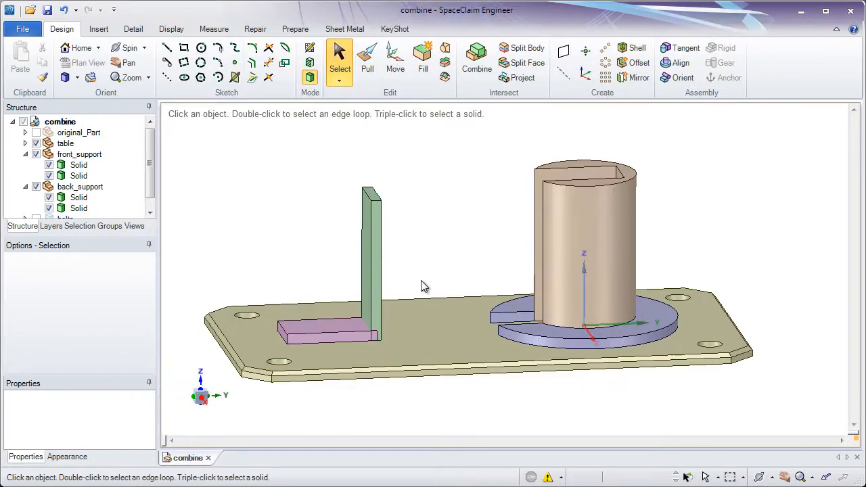
# Step: Examine the fixture's table plate and the solids grouped under the front_support and back_support components
pyautogui.click(440, 332)
pyautogui.scroll(1, 440, 342)
pyautogui.scroll(2, 429, 350)
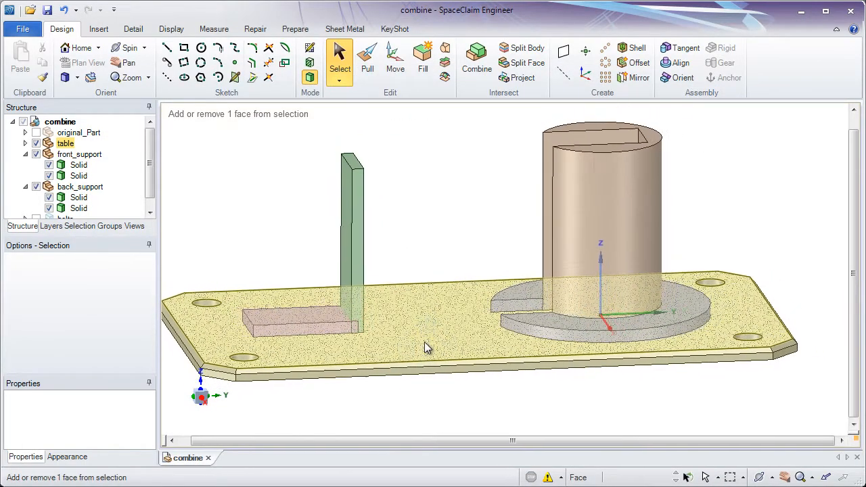
pyautogui.click(441, 226)
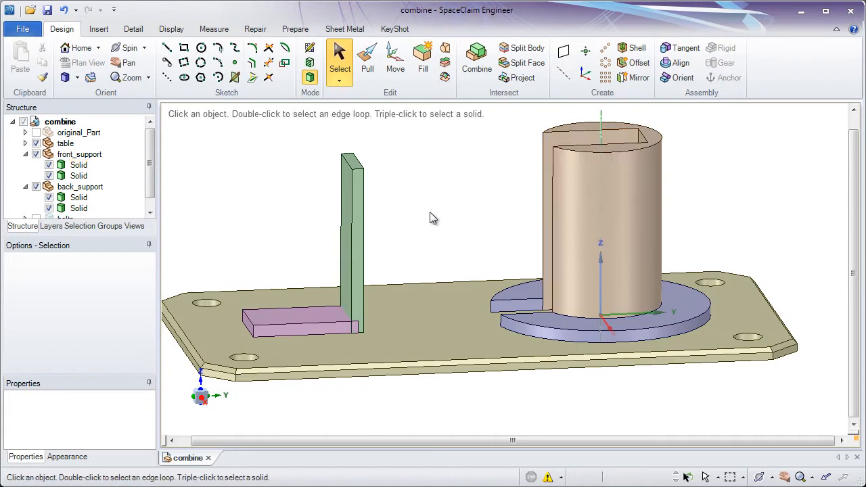
pyautogui.scroll(-1, 150, 169)
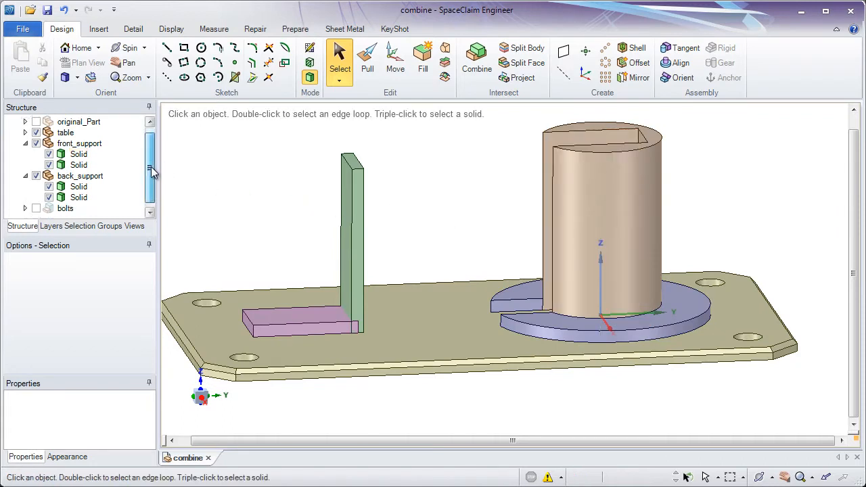
pyautogui.click(98, 145)
pyautogui.click(97, 145)
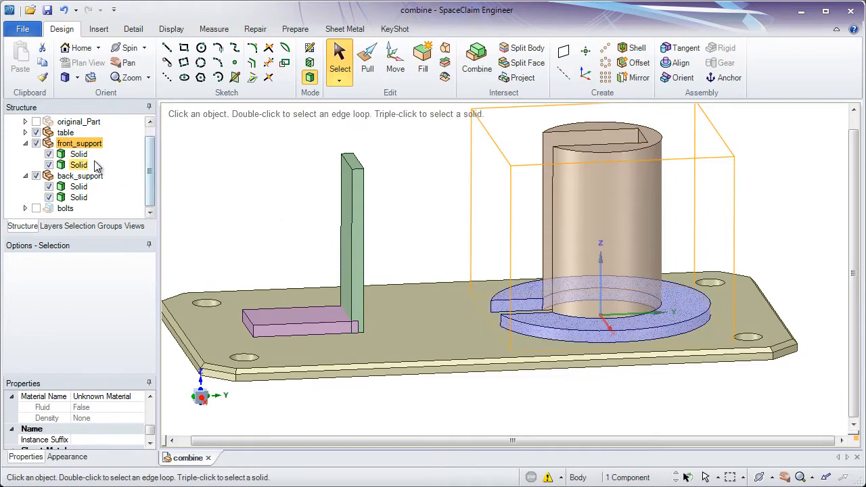
pyautogui.click(81, 176)
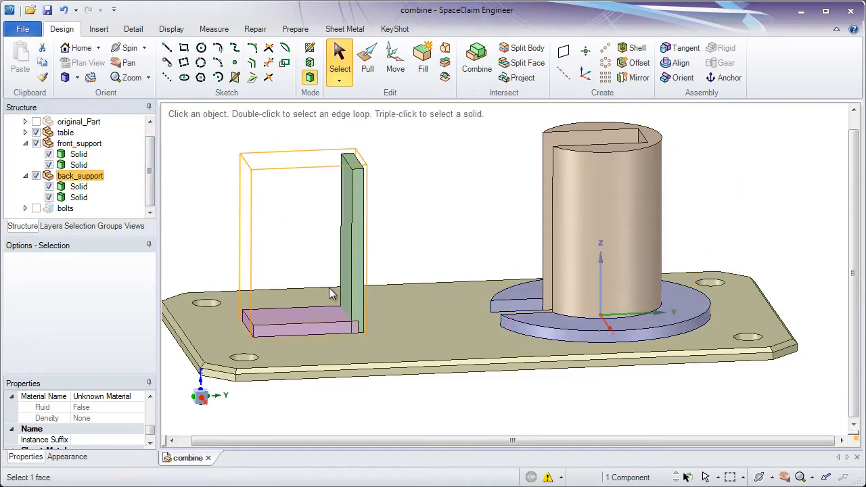
pyautogui.click(397, 241)
pyautogui.keyDown('shift'); pyautogui.moveTo(314, 242); pyautogui.dragTo(388, 239, button='middle'); pyautogui.keyUp('shift')
pyautogui.click(421, 196)
# Step: Merge the back support's vertical plate into its horizontal base plate with Combine, using the base plate as the target
pyautogui.click(477, 61)
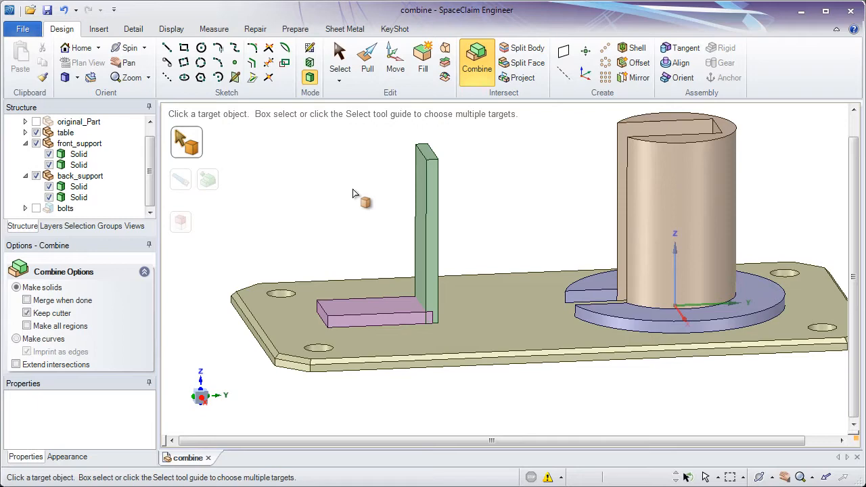
pyautogui.click(428, 264)
pyautogui.scroll(2, 413, 290)
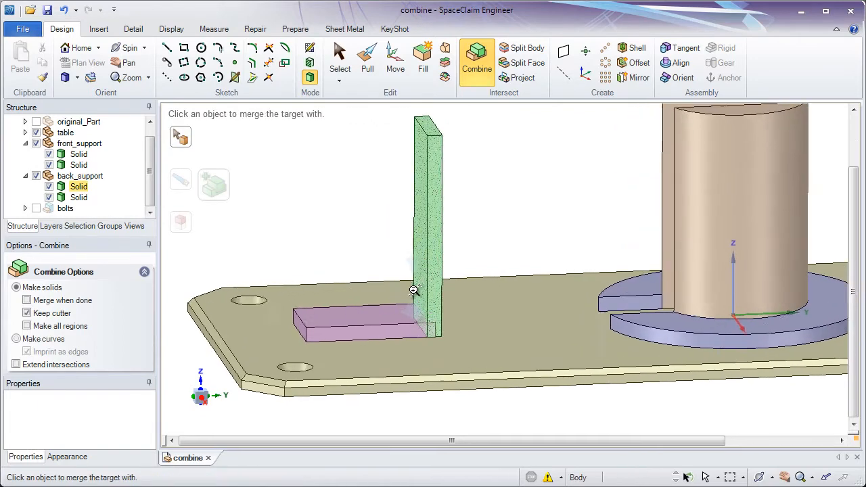
pyautogui.scroll(2, 413, 290)
pyautogui.click(359, 341)
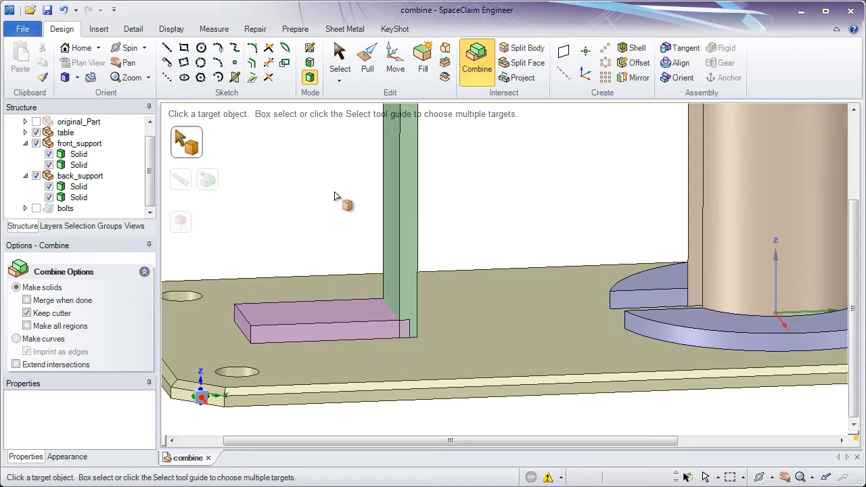
pyautogui.click(353, 321)
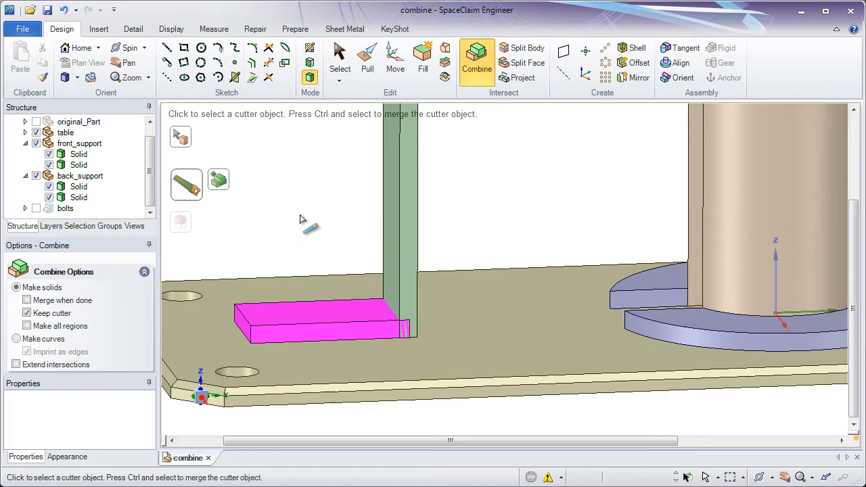
pyautogui.keyDown('ctrl'); pyautogui.moveTo(395, 334); pyautogui.dragTo(376, 423, button='middle'); pyautogui.keyUp('ctrl')
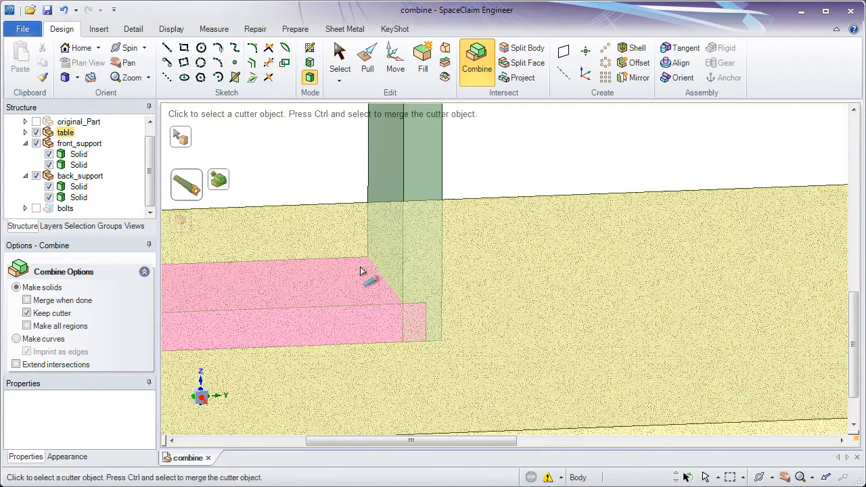
pyautogui.moveTo(361, 271); pyautogui.dragTo(352, 252, button='middle')
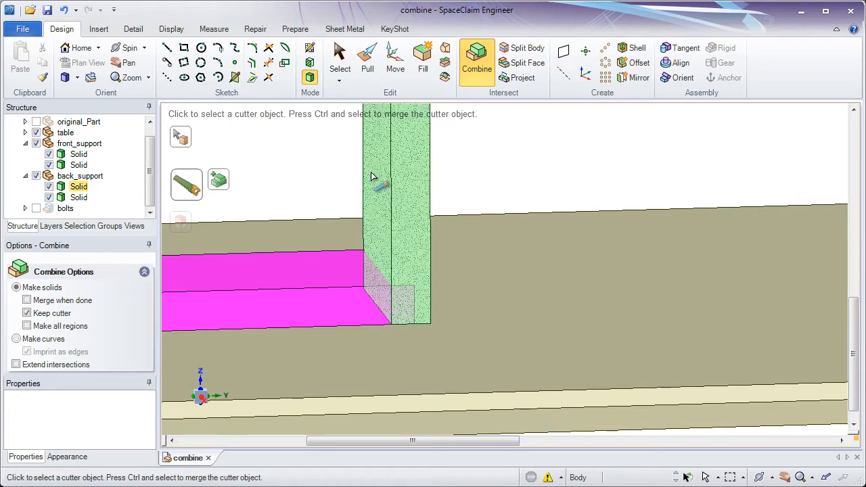
pyautogui.click(398, 298)
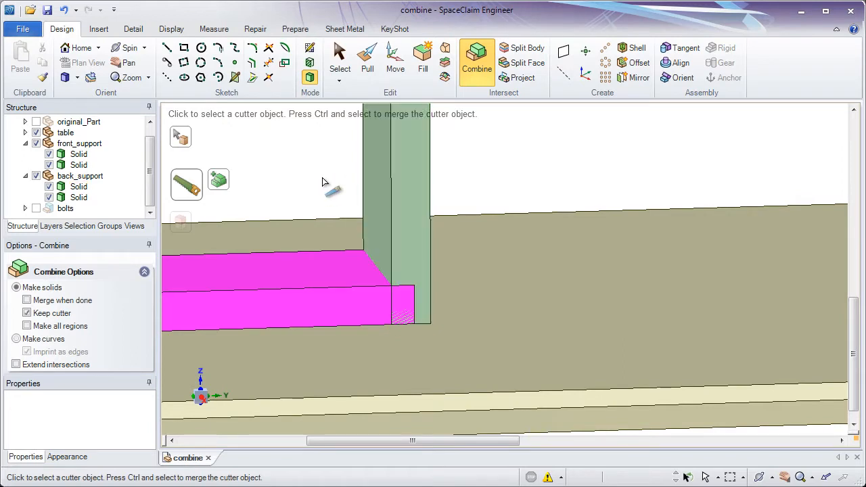
pyautogui.click(222, 182)
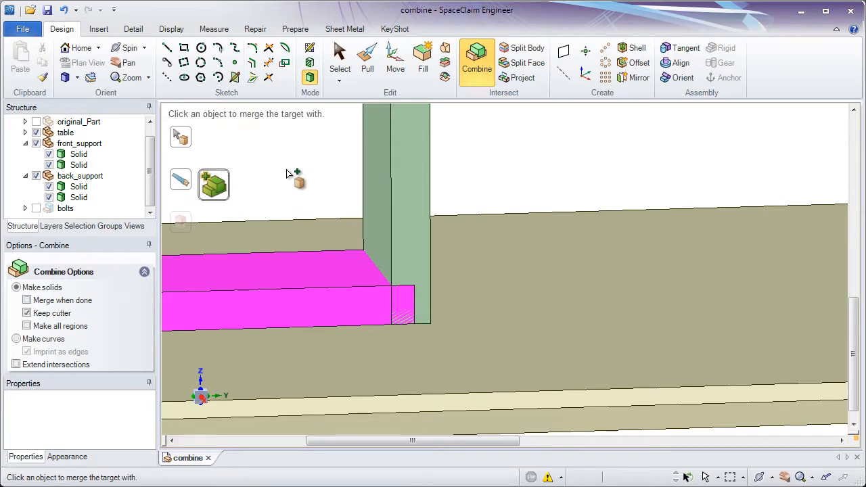
pyautogui.click(384, 195)
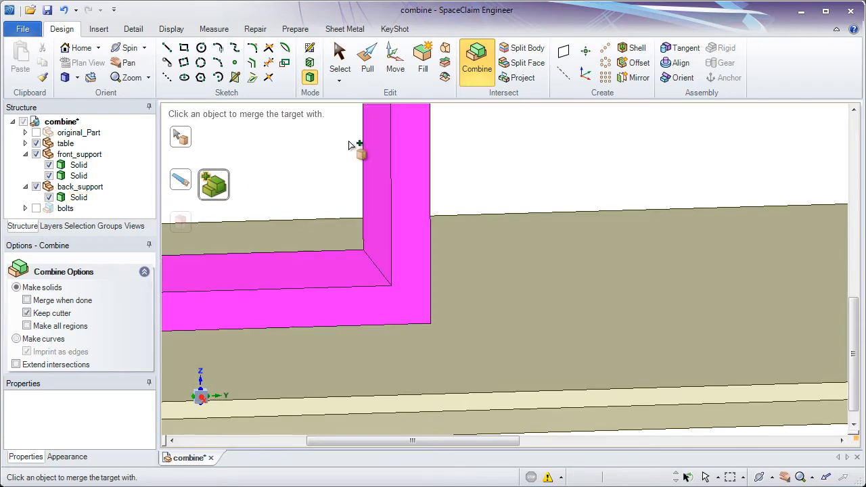
pyautogui.click(456, 122)
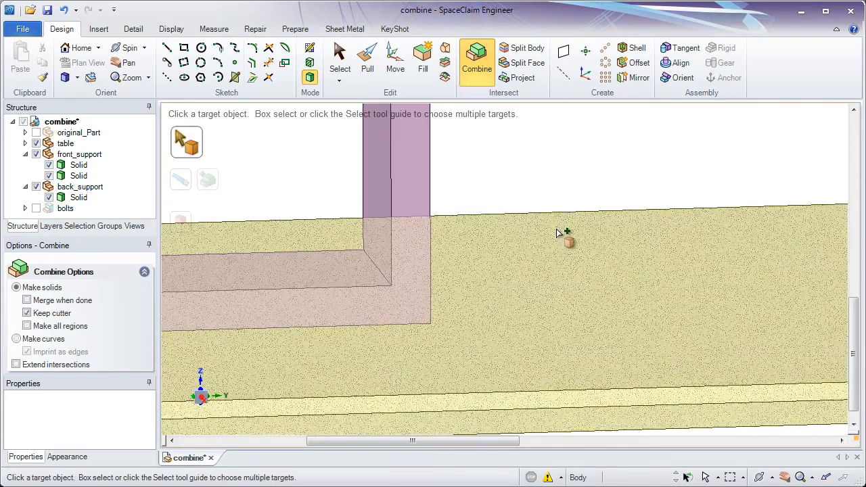
# Step: Merge the front support's slotted round base into its cylinder with Combine, using the cylinder as the target
pyautogui.click(556, 229)
pyautogui.keyDown('ctrl'); pyautogui.moveTo(557, 229); pyautogui.dragTo(580, 160, button='middle'); pyautogui.keyUp('ctrl')
pyautogui.keyDown('shift'); pyautogui.moveTo(560, 169); pyautogui.dragTo(324, 180, button='middle'); pyautogui.keyUp('shift')
pyautogui.click(377, 193)
pyautogui.moveTo(444, 208)
pyautogui.mouseDown(button='middle')
pyautogui.moveTo(454, 199)
pyautogui.moveTo(443, 214)
pyautogui.mouseUp(button='middle')
pyautogui.click(595, 236)
pyautogui.keyDown('ctrl'); pyautogui.moveTo(596, 236); pyautogui.dragTo(579, 342, button='middle'); pyautogui.keyUp('ctrl')
pyautogui.moveTo(611, 301); pyautogui.dragTo(556, 282, button='middle')
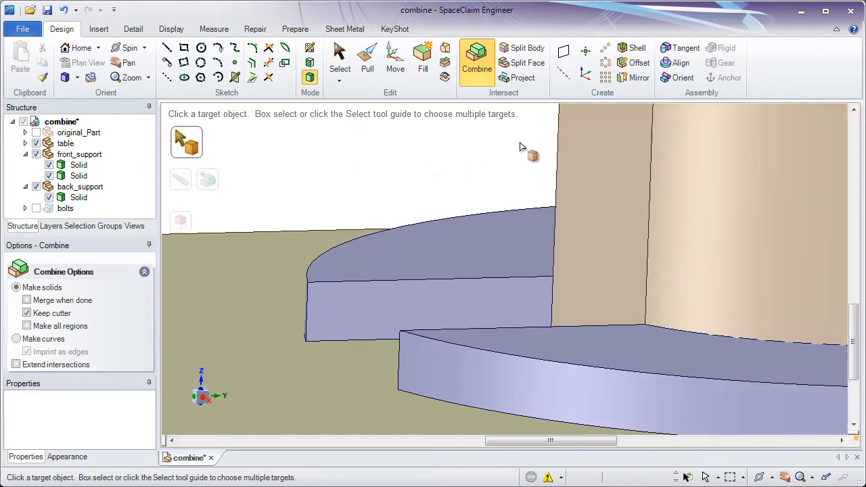
pyautogui.click(570, 150)
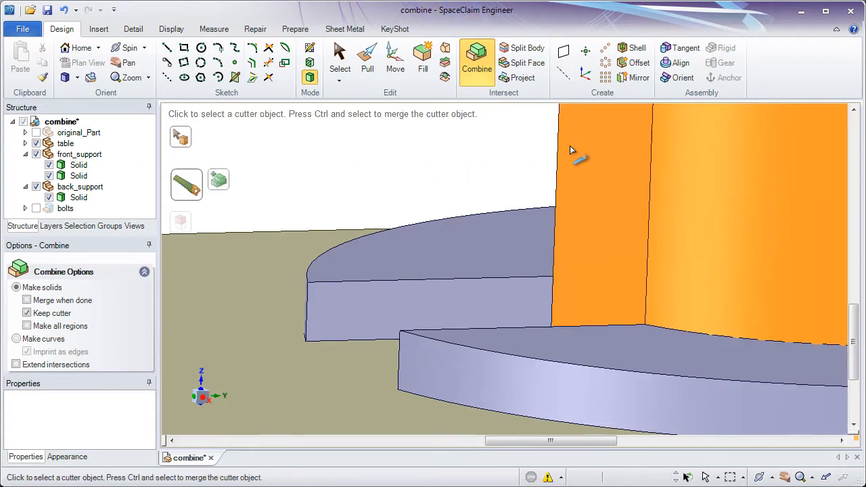
pyautogui.click(222, 184)
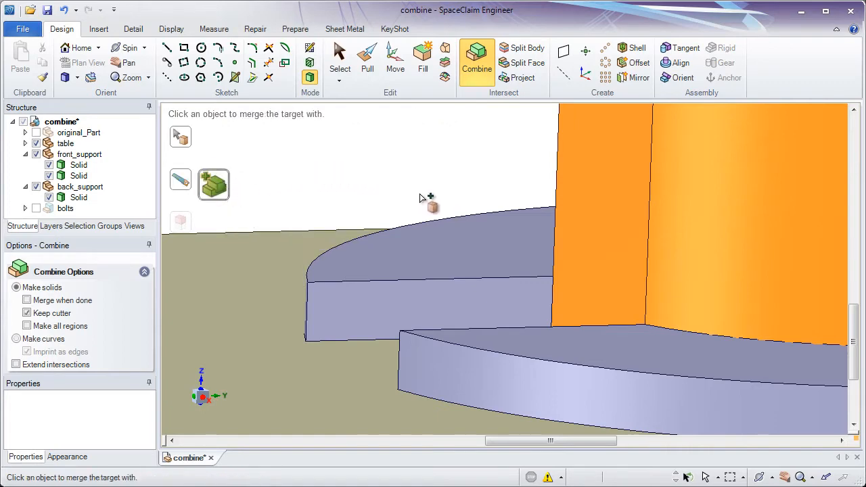
pyautogui.click(475, 232)
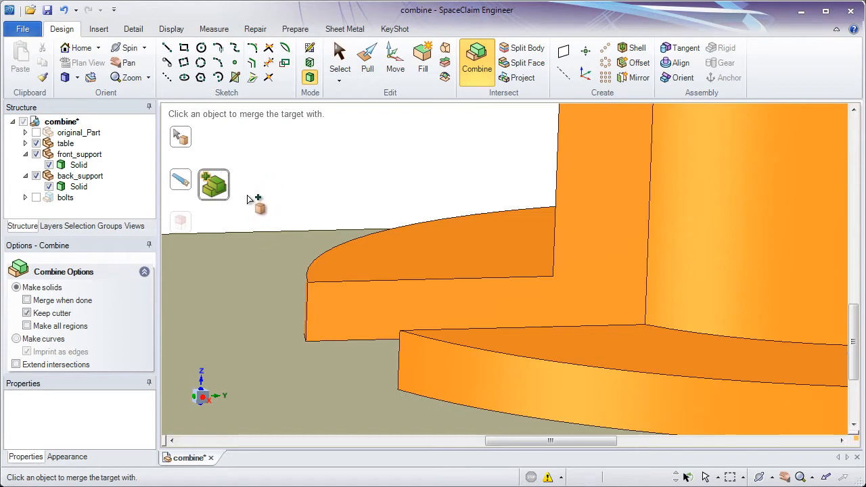
pyautogui.click(259, 245)
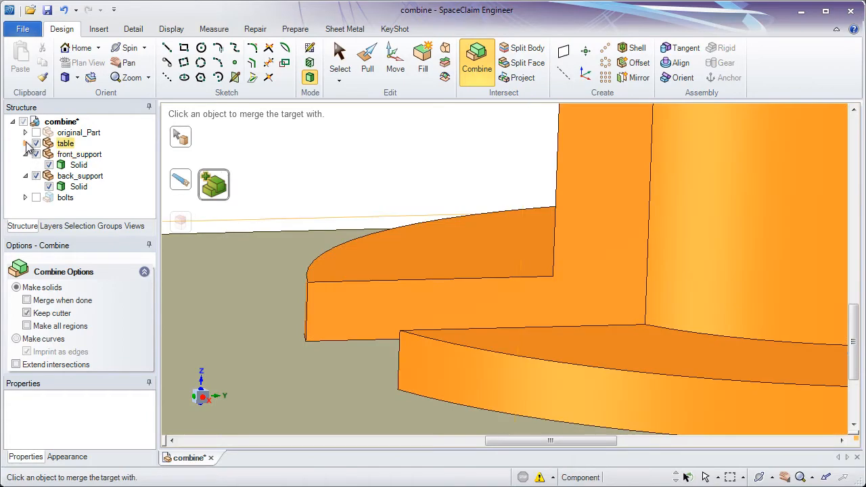
# Step: Try merging the table's solid into the front support, and undo that merge
pyautogui.click(25, 143)
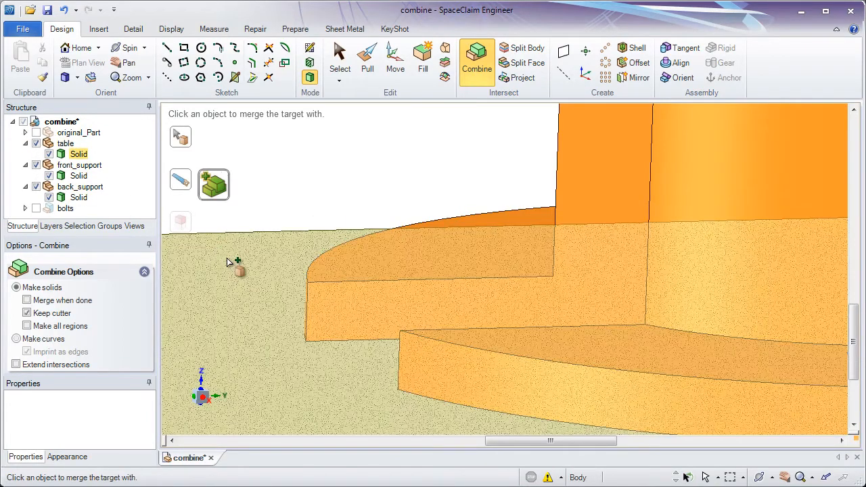
pyautogui.click(227, 258)
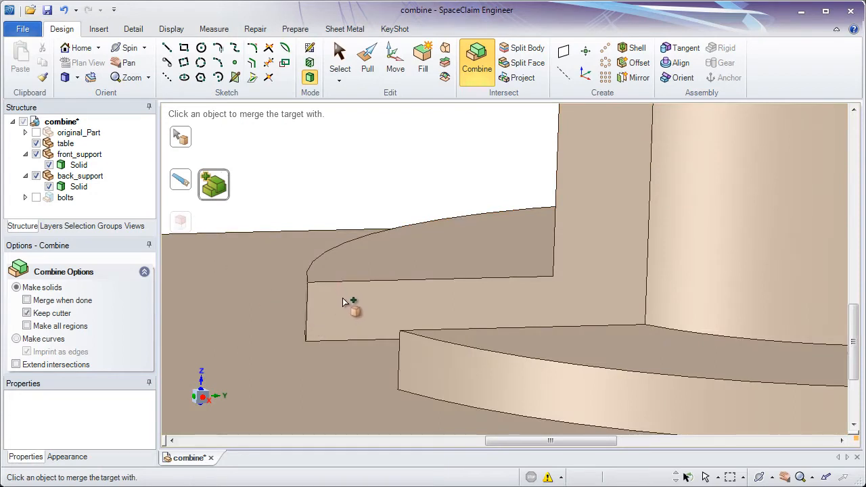
pyautogui.click(64, 11)
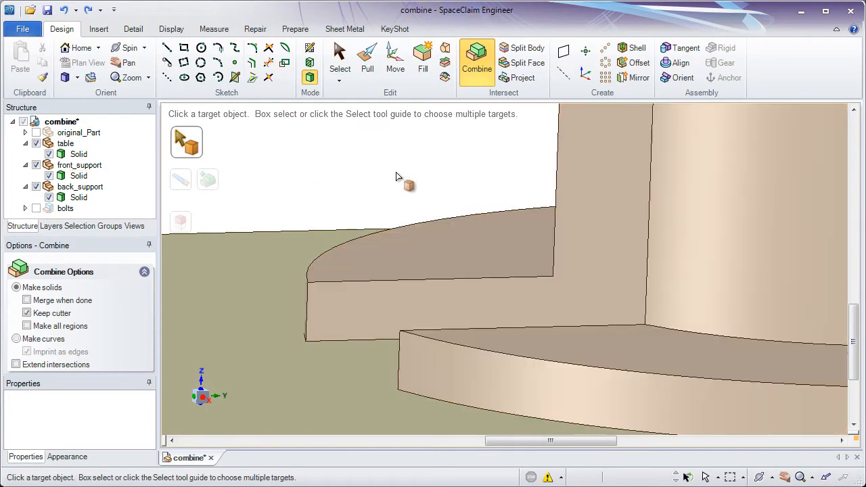
# Step: Clear the Combine selection and show the hidden original_Part component together with the table and both supports
pyautogui.click(415, 247)
pyautogui.scroll(-3, 410, 284)
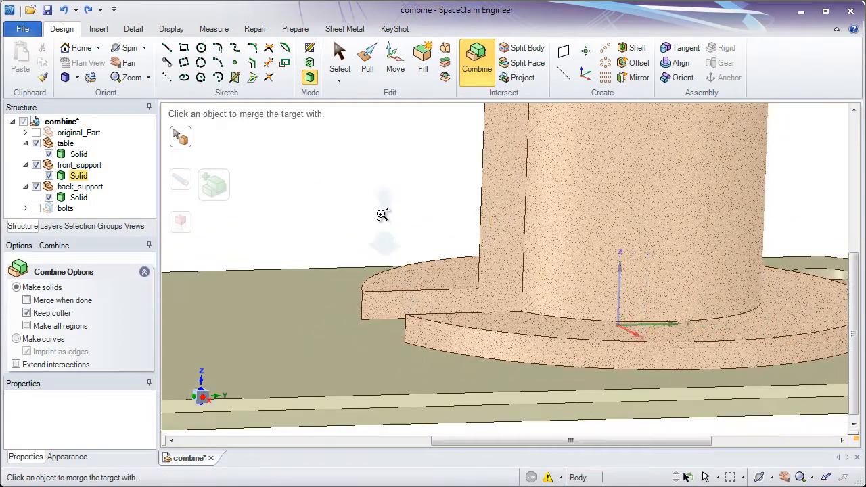
pyautogui.keyDown('ctrl'); pyautogui.moveTo(382, 214); pyautogui.dragTo(313, 119, button='middle'); pyautogui.keyUp('ctrl')
pyautogui.press('Escape')
pyautogui.keyDown('shift'); pyautogui.moveTo(357, 194); pyautogui.dragTo(429, 231, button='middle'); pyautogui.keyUp('shift')
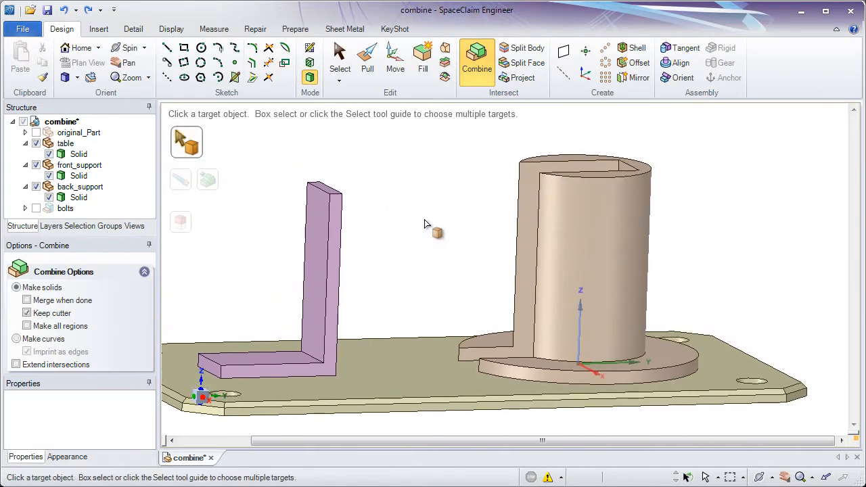
pyautogui.click(36, 133)
pyautogui.click(36, 133)
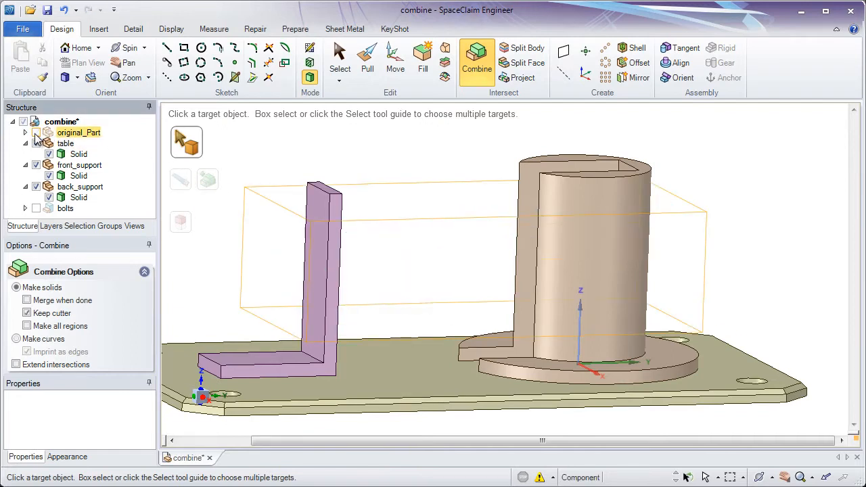
pyautogui.click(36, 133)
pyautogui.click(36, 133)
pyautogui.click(36, 133)
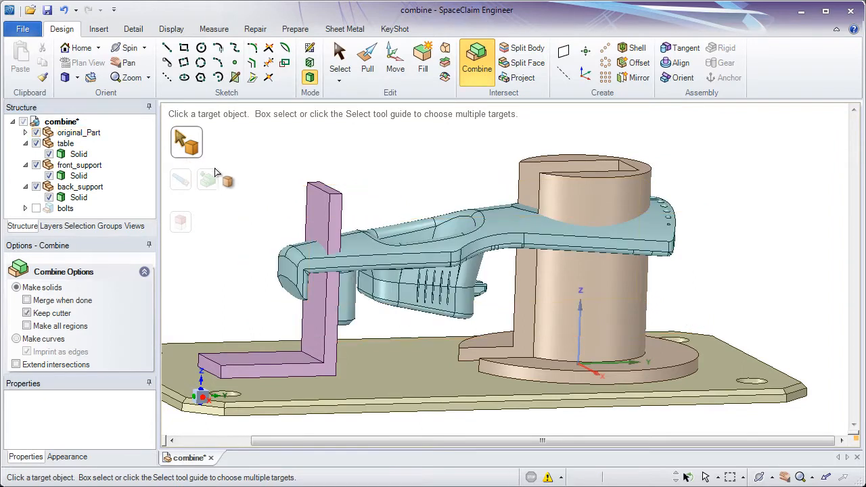
# Step: Split the back support's solid with Combine, using the original_Part body as the cutter
pyautogui.keyDown('shift'); pyautogui.moveTo(250, 170); pyautogui.dragTo(284, 163, button='middle'); pyautogui.keyUp('shift')
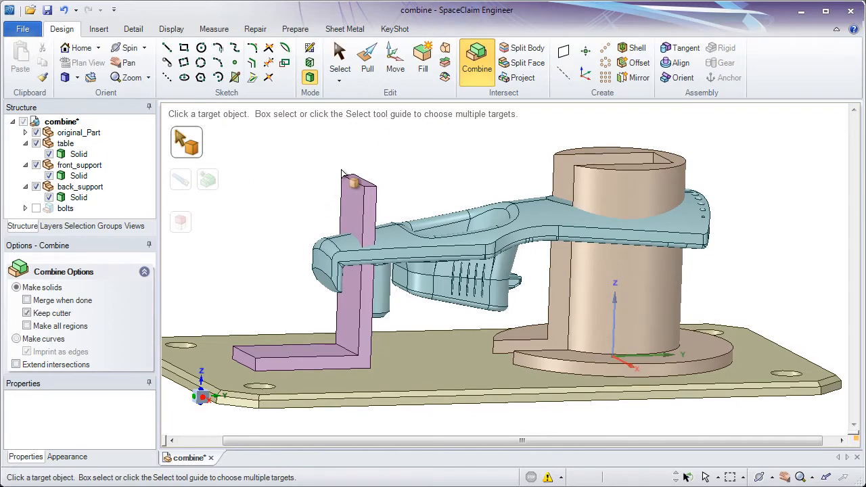
pyautogui.scroll(5, 341, 172)
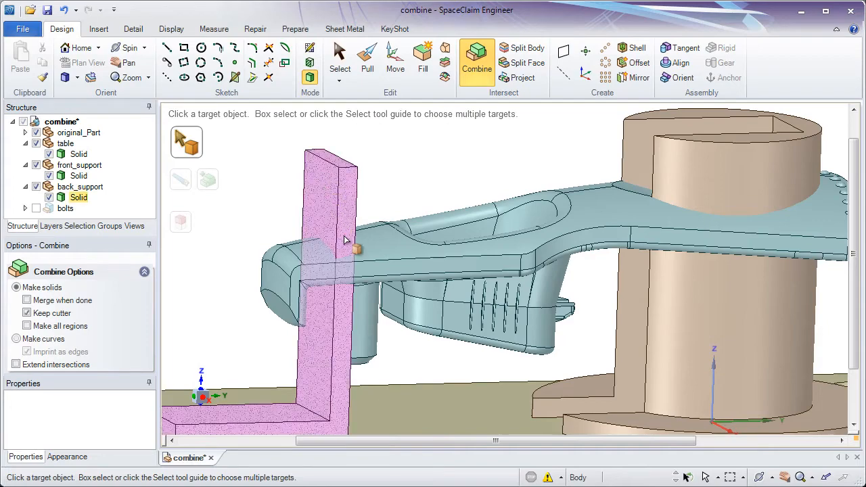
pyautogui.moveTo(337, 245); pyautogui.dragTo(318, 194, button='middle')
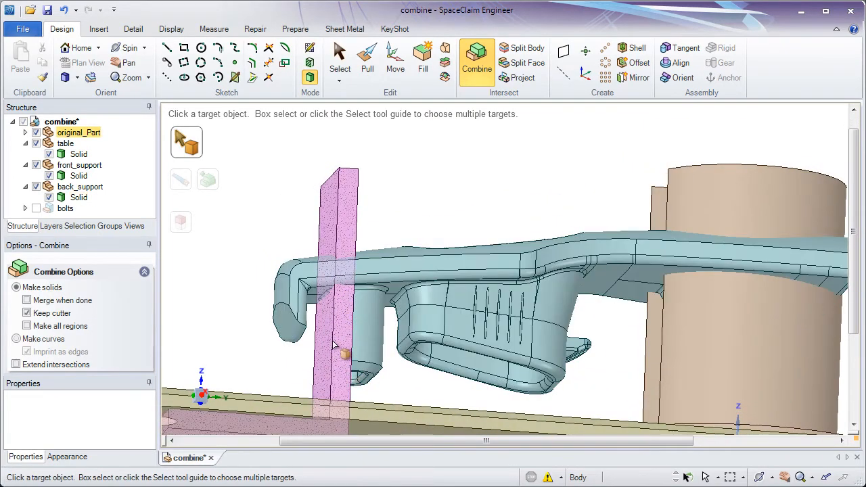
pyautogui.moveTo(333, 250); pyautogui.dragTo(329, 194, button='middle')
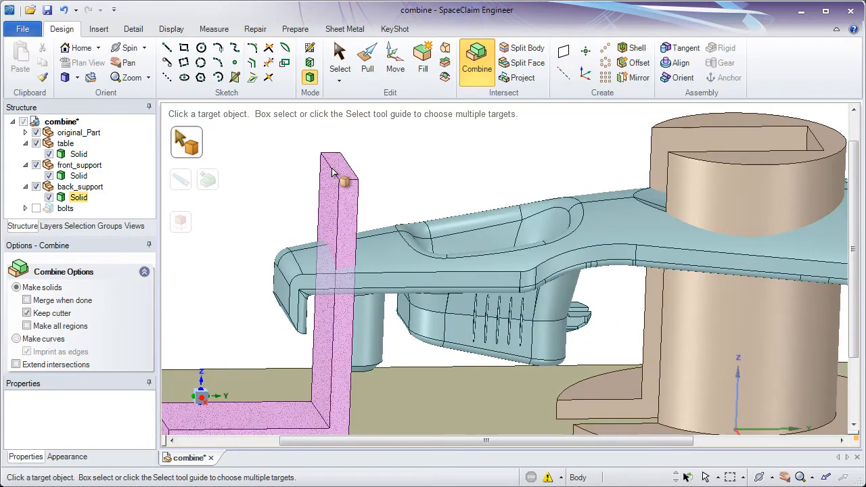
pyautogui.click(331, 189)
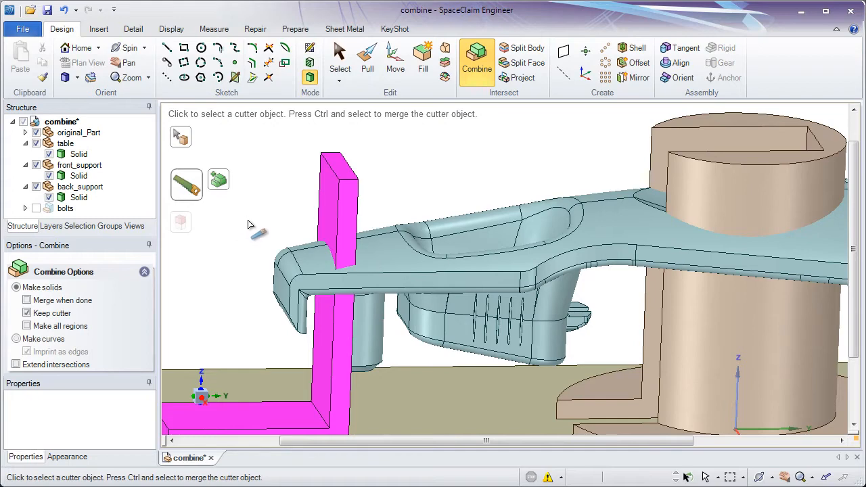
pyautogui.click(302, 271)
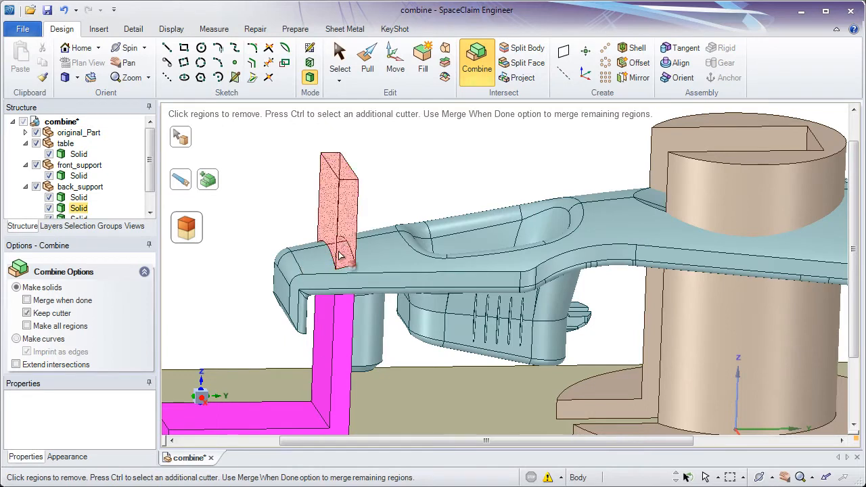
pyautogui.keyDown('ctrl'); pyautogui.click(347, 325); pyautogui.keyUp('ctrl')
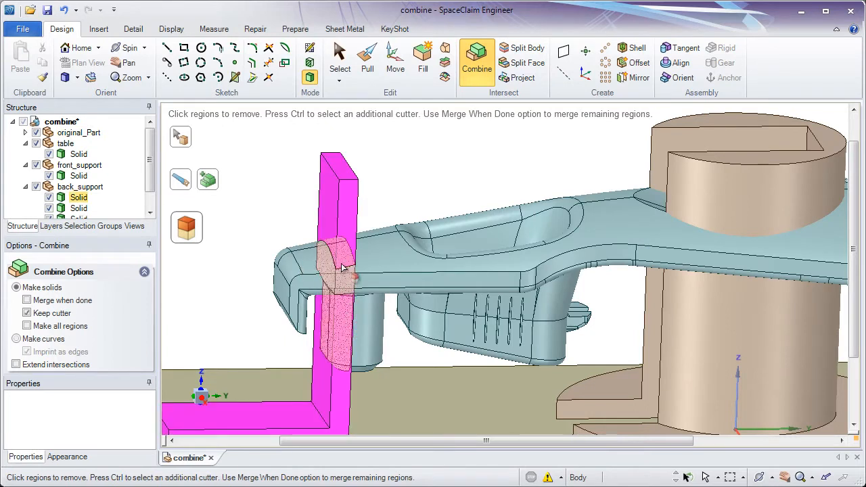
# Step: Hide original_Part and remove the back support's region above the cut and the region that overlaps the part
pyautogui.scroll(-1, 150, 175)
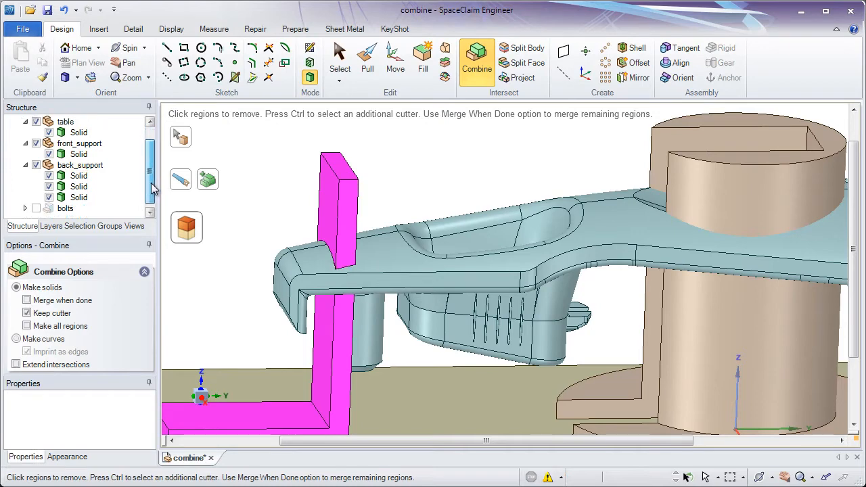
pyautogui.scroll(1, 147, 162)
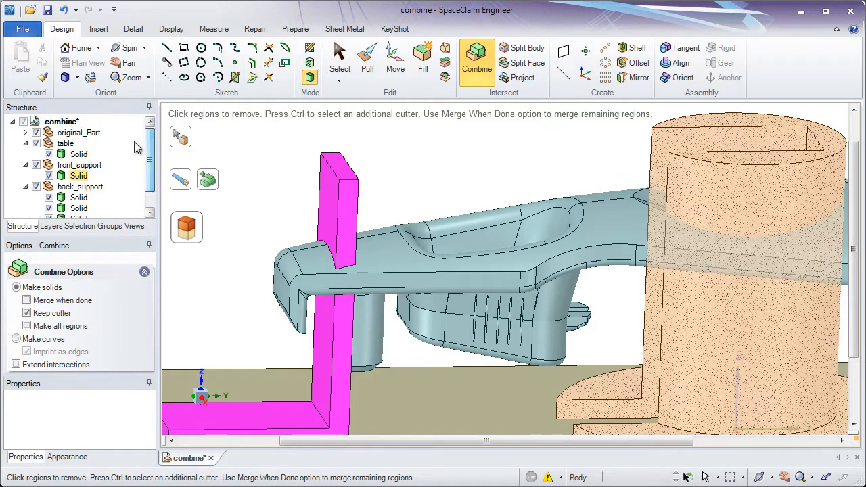
pyautogui.click(36, 133)
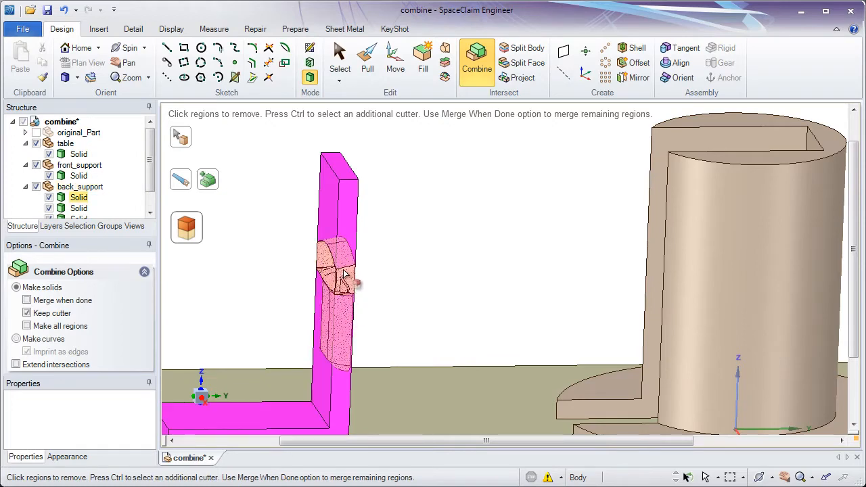
pyautogui.moveTo(415, 266); pyautogui.dragTo(357, 290, button='middle')
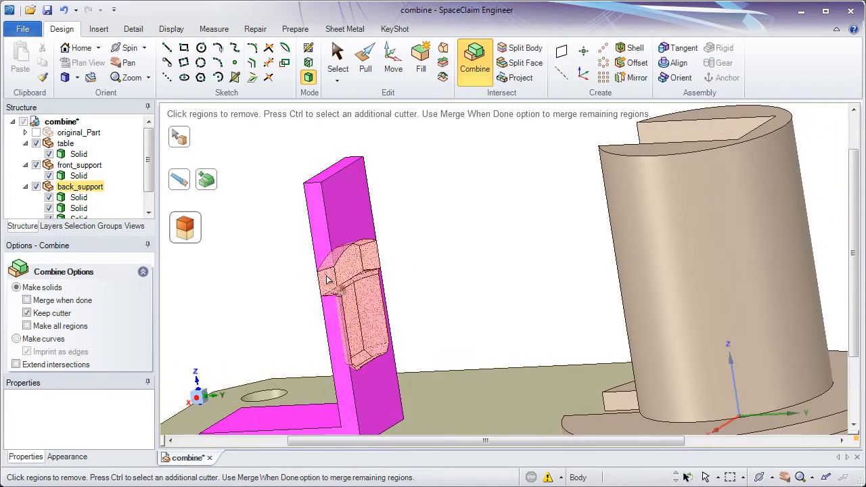
pyautogui.click(340, 232)
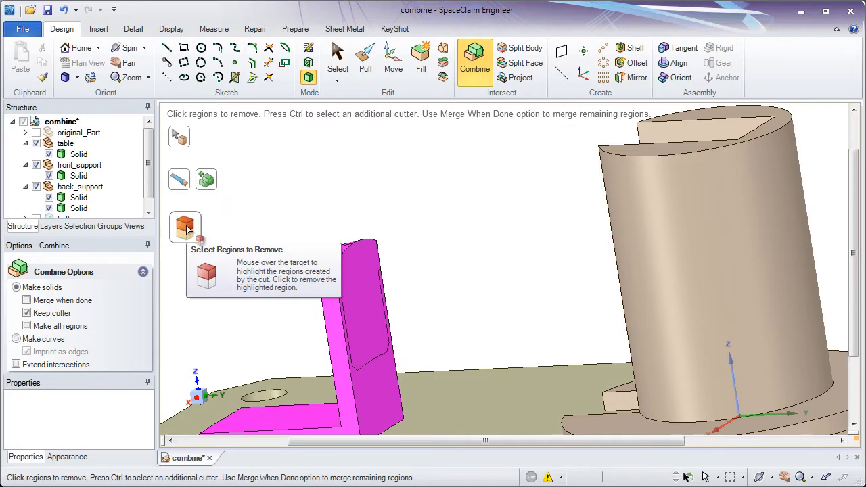
pyautogui.click(354, 266)
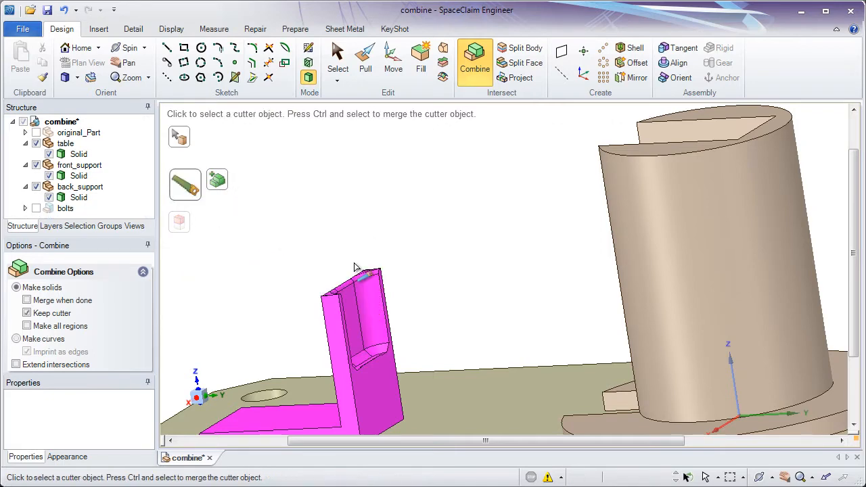
# Step: Clear the back support's Combine selection and show original_Part again
pyautogui.moveTo(358, 286); pyautogui.dragTo(491, 275, button='middle')
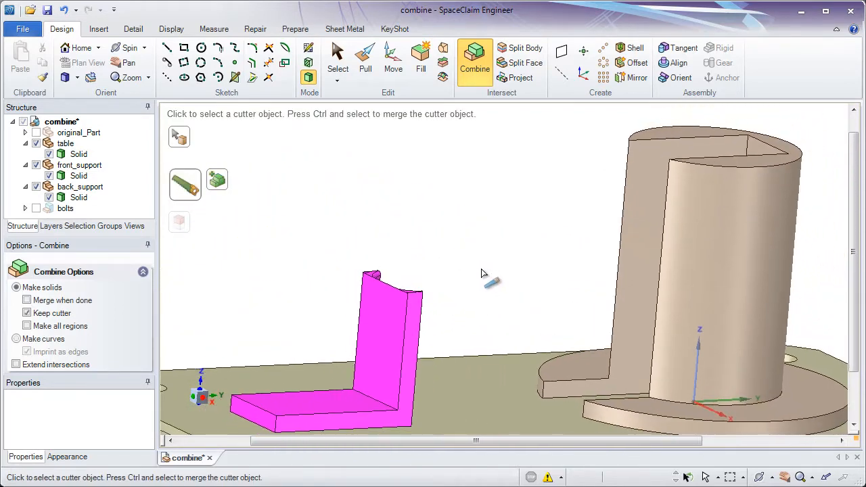
pyautogui.click(451, 263)
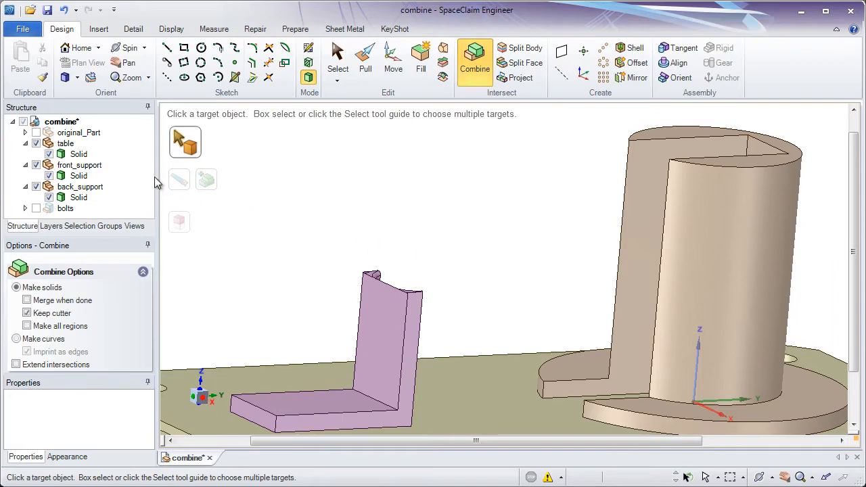
pyautogui.click(36, 132)
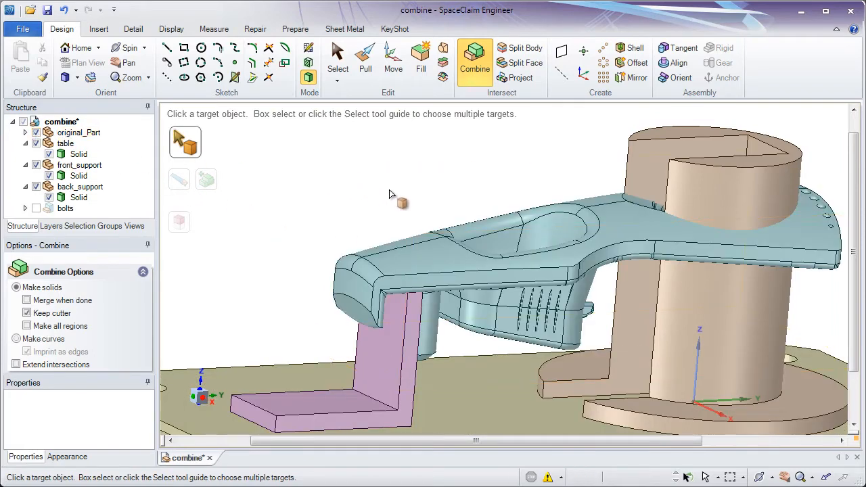
pyautogui.keyDown('shift'); pyautogui.moveTo(449, 201); pyautogui.dragTo(396, 197, button='middle'); pyautogui.keyUp('shift')
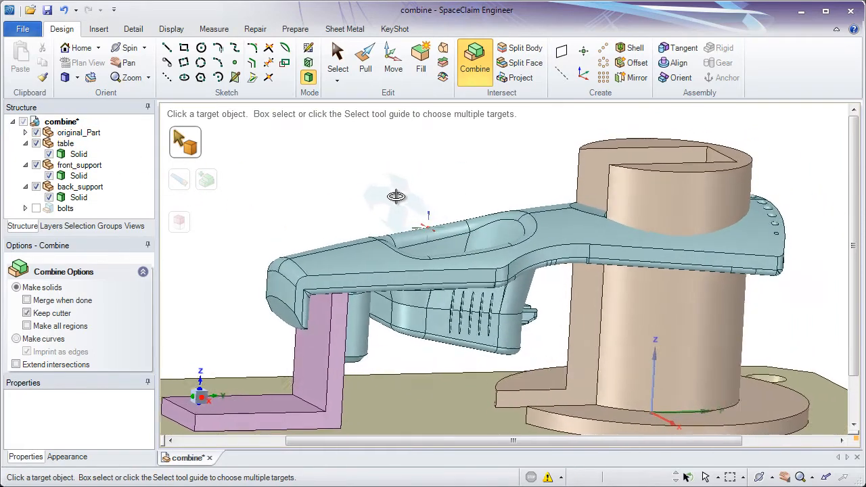
# Step: Split the front support's slotted cylinder with Combine, using the original_Part body as the cutter
pyautogui.moveTo(603, 213); pyautogui.dragTo(484, 308, button='middle')
pyautogui.click(570, 222)
pyautogui.scroll(1, 570, 222)
pyautogui.scroll(2, 569, 223)
pyautogui.scroll(2, 510, 245)
pyautogui.scroll(-1, 494, 299)
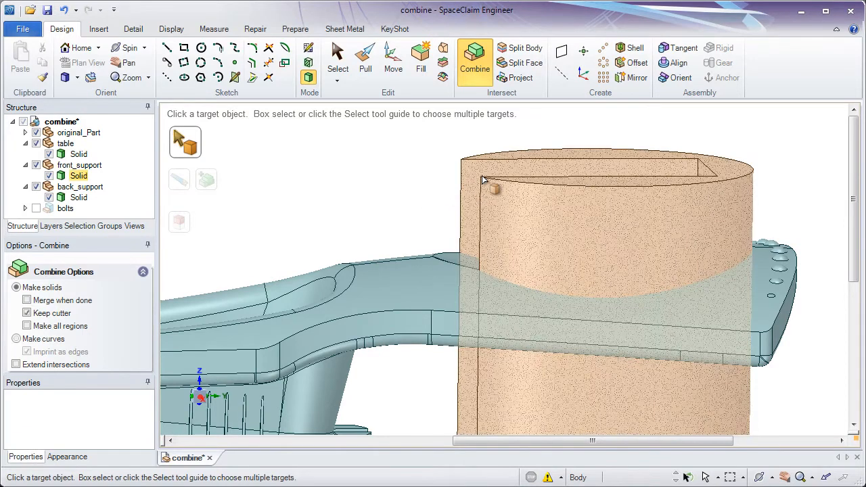
pyautogui.click(483, 180)
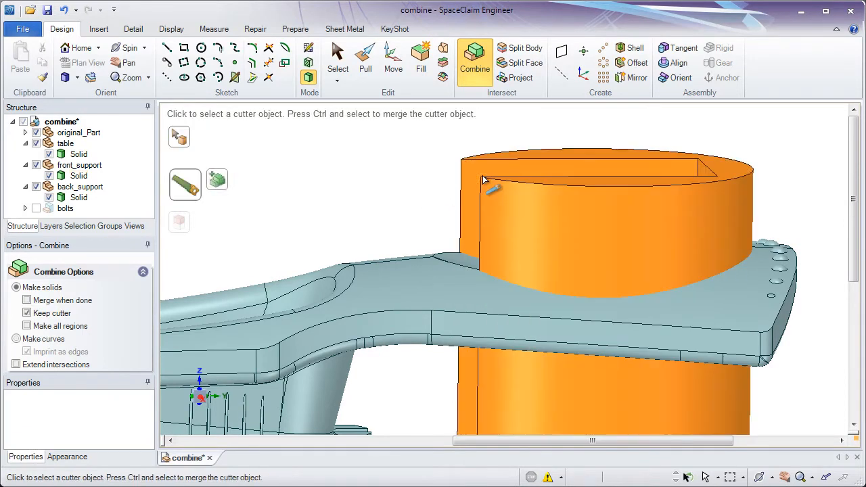
pyautogui.click(389, 285)
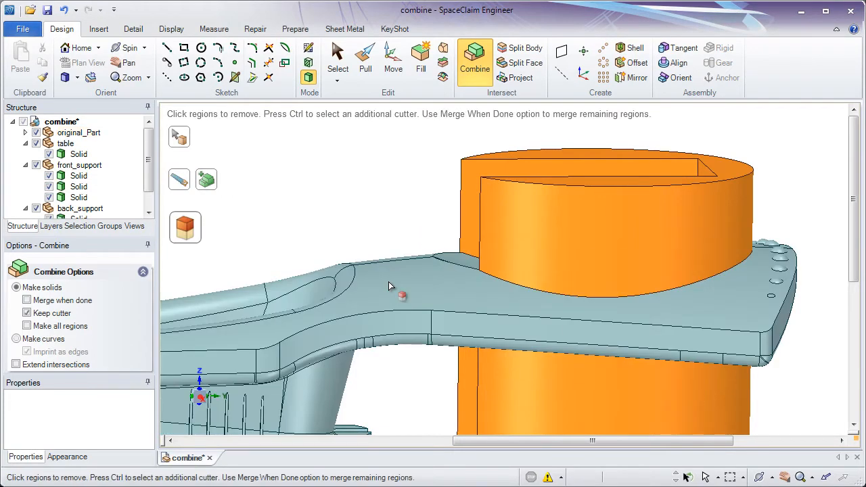
# Step: Hide original_Part and leave Combine without removing any of the front support's split regions
pyautogui.click(36, 133)
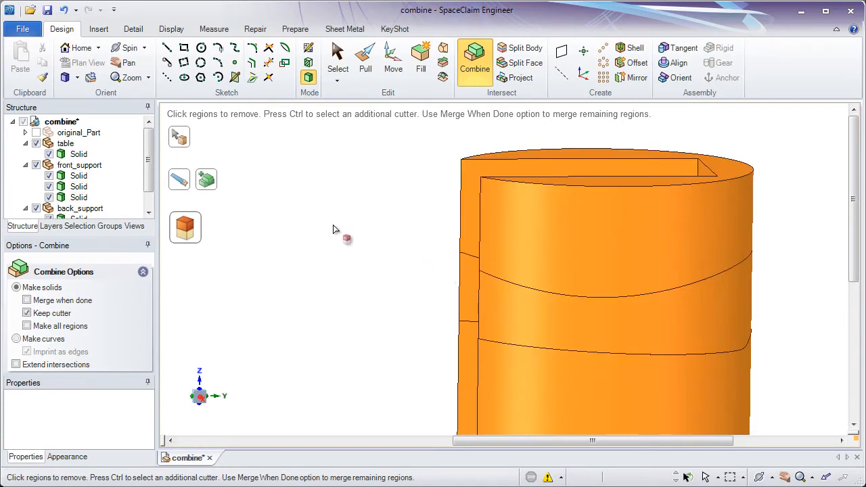
pyautogui.press('Escape')
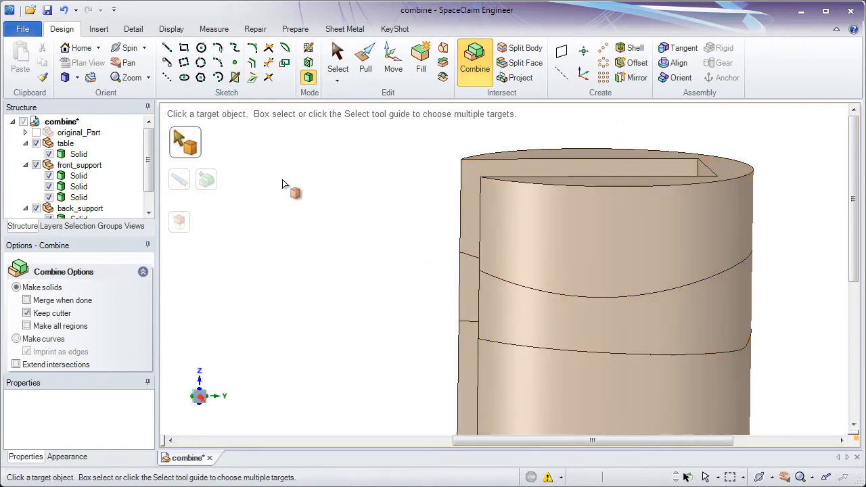
pyautogui.click(338, 60)
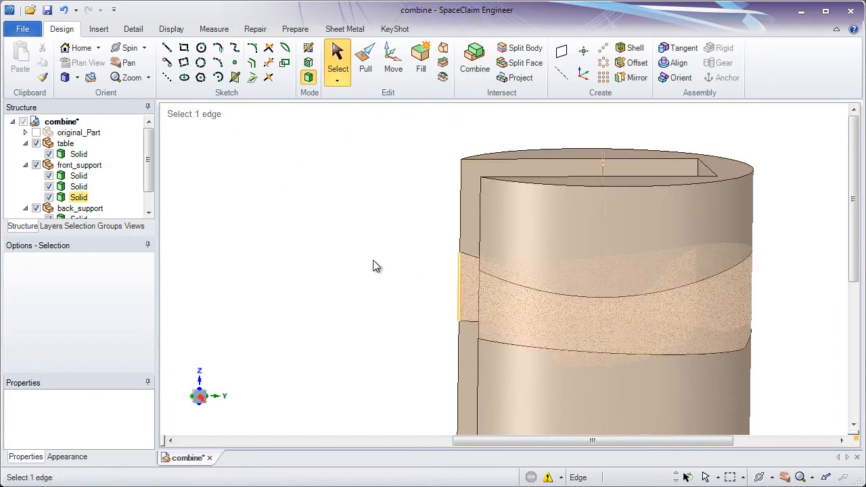
# Step: Identify the front_support solids and delete the uppermost one, above the part's cut
pyautogui.click(82, 177)
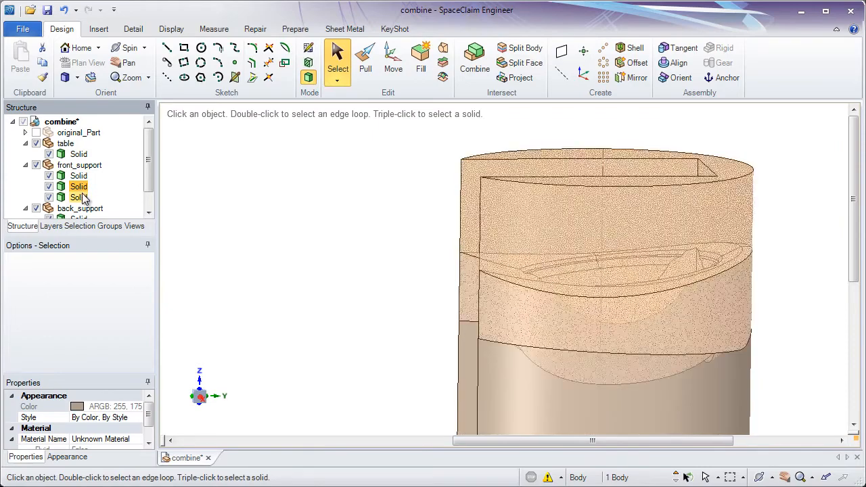
pyautogui.click(81, 197)
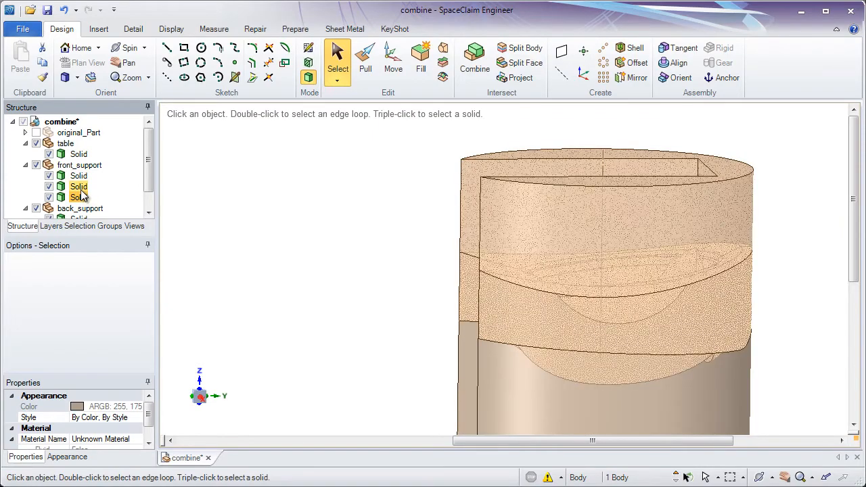
pyautogui.click(80, 176)
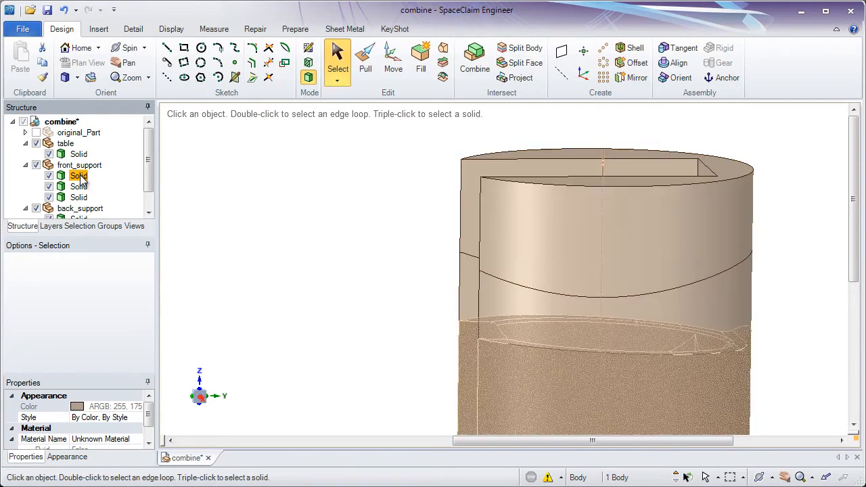
pyautogui.click(79, 187)
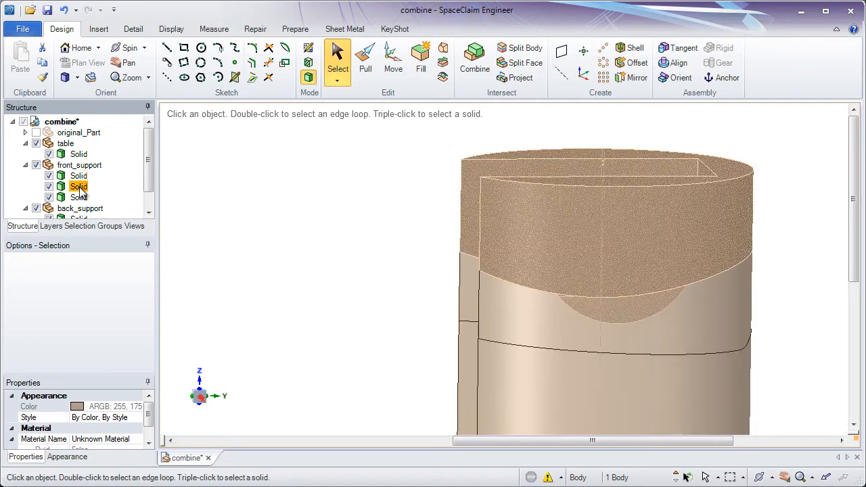
pyautogui.rightClick(80, 193)
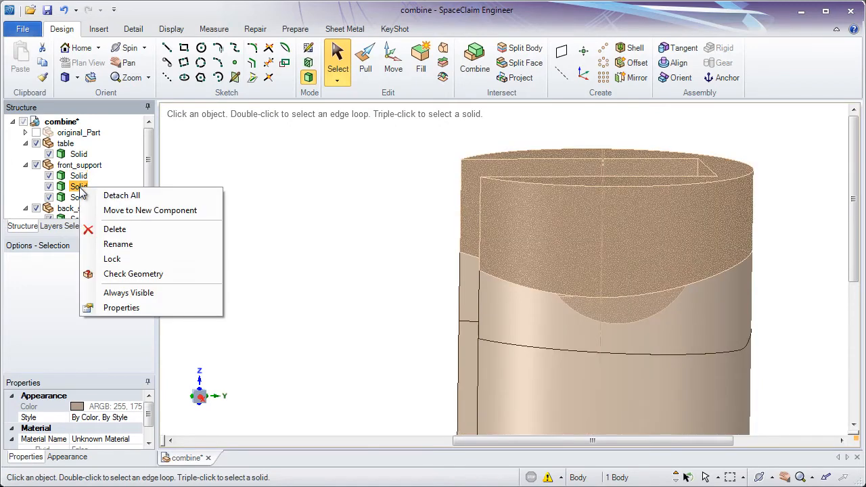
pyautogui.click(130, 234)
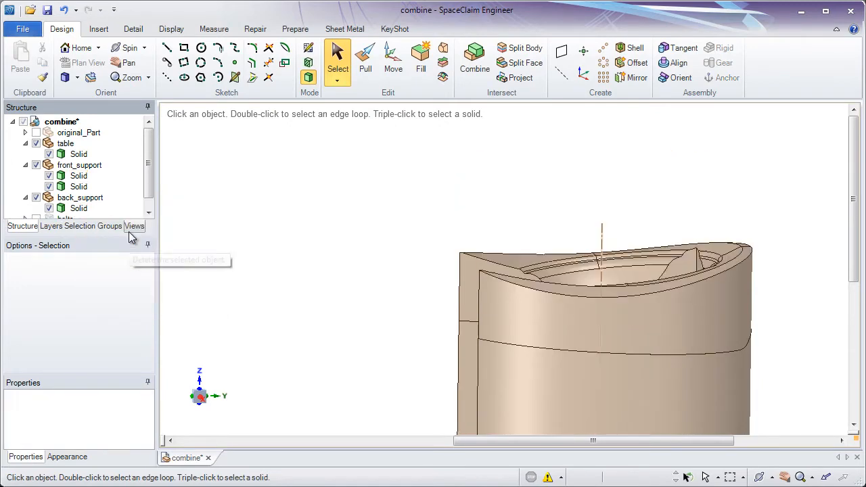
# Step: Delete the front support's middle solid that overlaps the original part, keeping only the lower solid
pyautogui.click(81, 188)
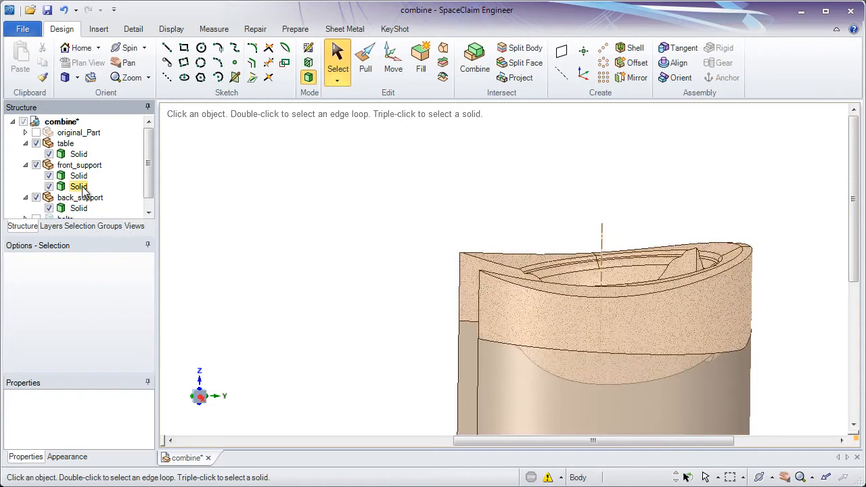
pyautogui.rightClick(85, 194)
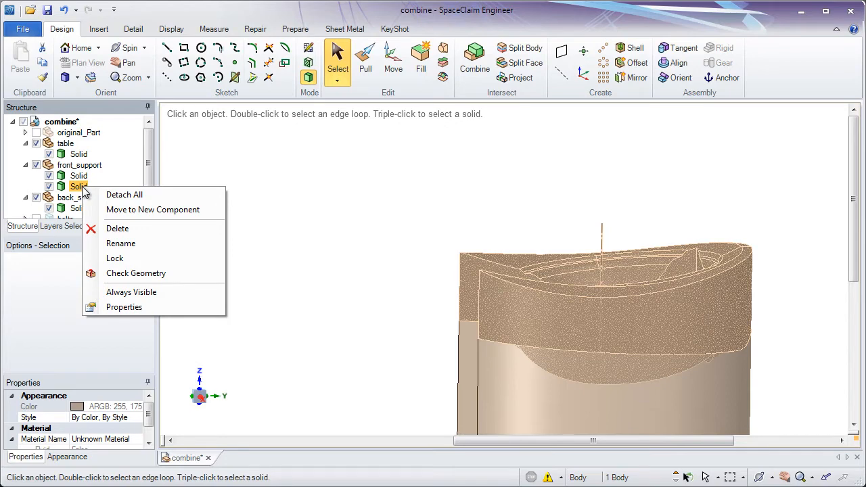
pyautogui.click(141, 230)
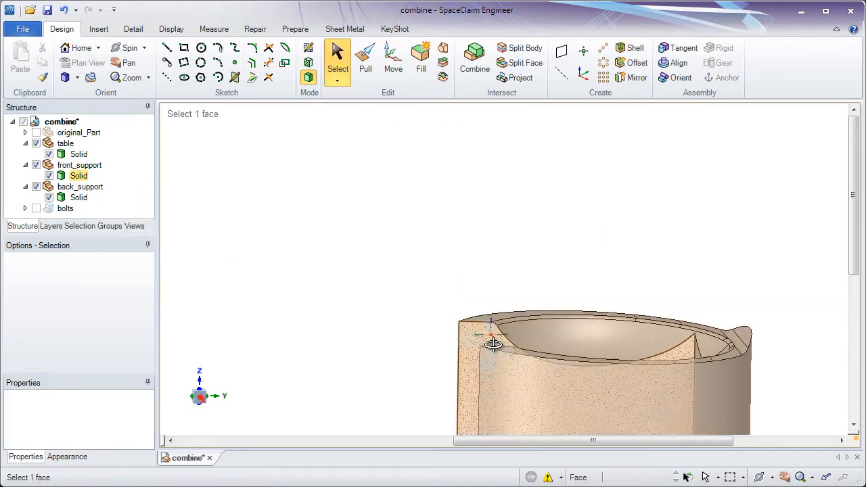
pyautogui.moveTo(490, 341); pyautogui.dragTo(518, 230, button='middle')
pyautogui.keyDown('ctrl'); pyautogui.moveTo(499, 271); pyautogui.dragTo(499, 328, button='middle'); pyautogui.keyUp('ctrl')
pyautogui.keyDown('shift'); pyautogui.moveTo(496, 246); pyautogui.dragTo(487, 186, button='middle'); pyautogui.keyUp('shift')
pyautogui.keyDown('shift'); pyautogui.moveTo(488, 186); pyautogui.dragTo(511, 201, button='middle'); pyautogui.keyUp('shift')
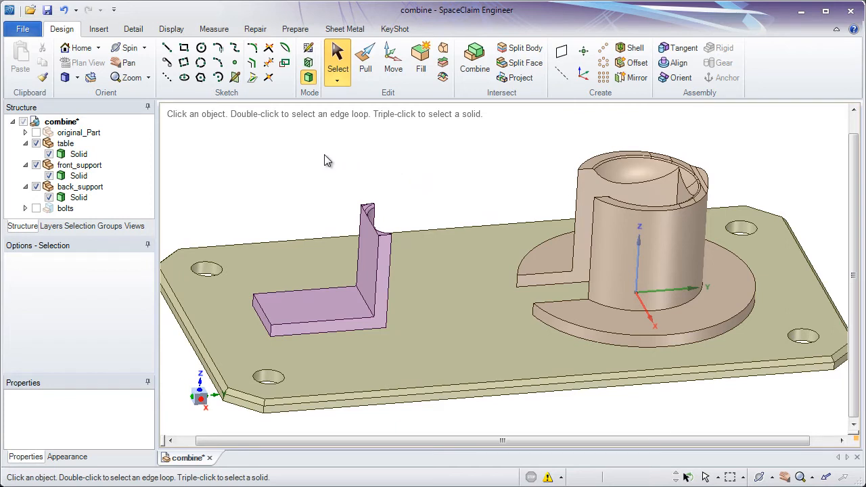
# Step: Show the bolts component together with the table and both supports, and start Combine
pyautogui.click(37, 208)
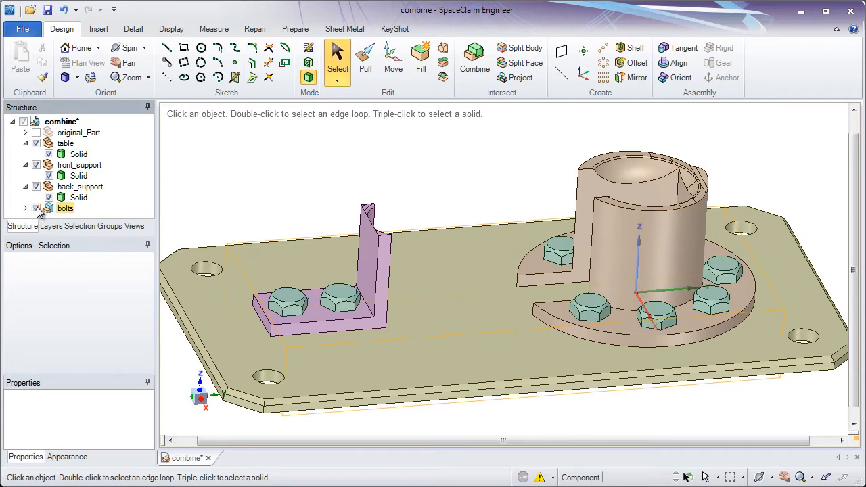
pyautogui.click(37, 208)
pyautogui.click(36, 208)
pyautogui.click(37, 209)
pyautogui.click(36, 209)
pyautogui.click(476, 68)
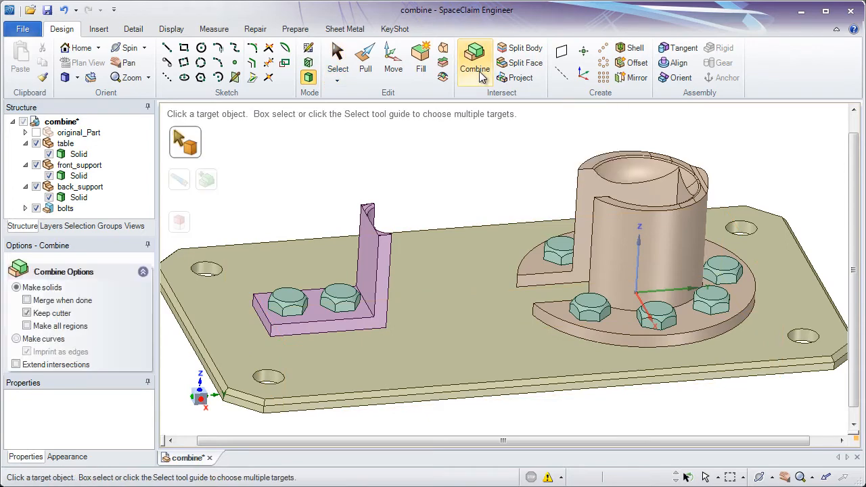
# Step: Set the back support, front support and table together as the Combine targets
pyautogui.moveTo(312, 188); pyautogui.dragTo(334, 175, button='middle')
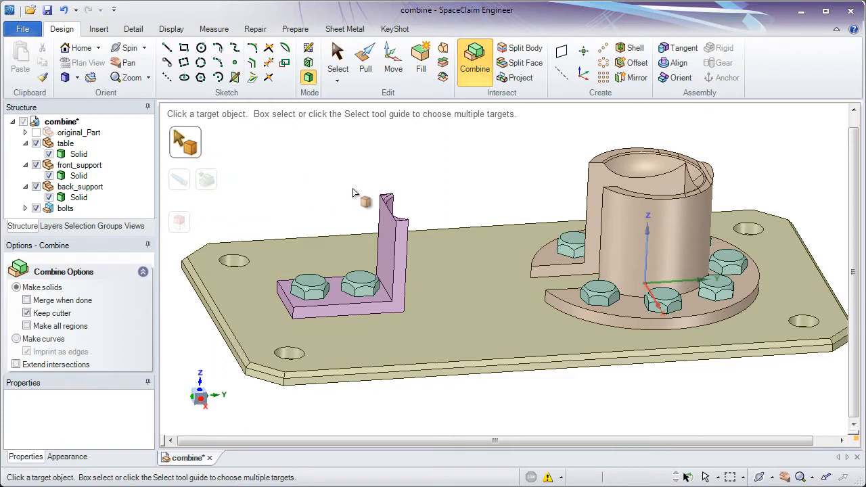
pyautogui.click(387, 225)
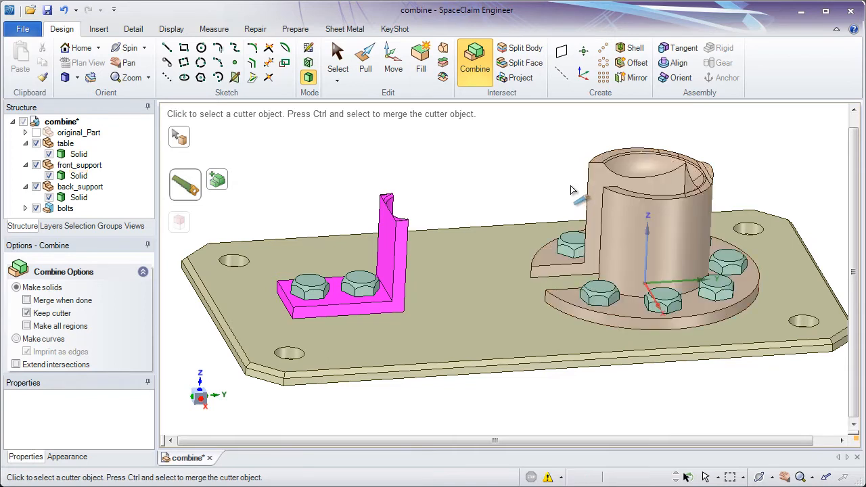
pyautogui.click(185, 142)
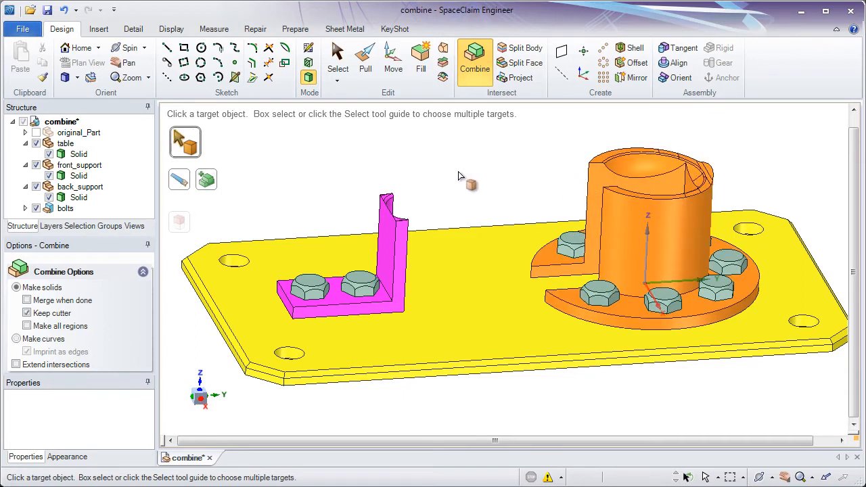
# Step: Cut the table and both supports with all the bolts, box-selected together as cutters
pyautogui.click(183, 184)
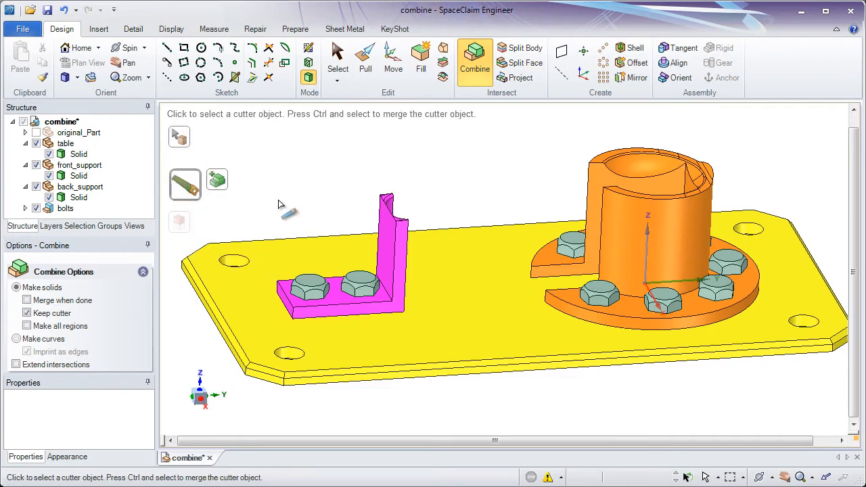
pyautogui.moveTo(264, 190); pyautogui.dragTo(757, 414)
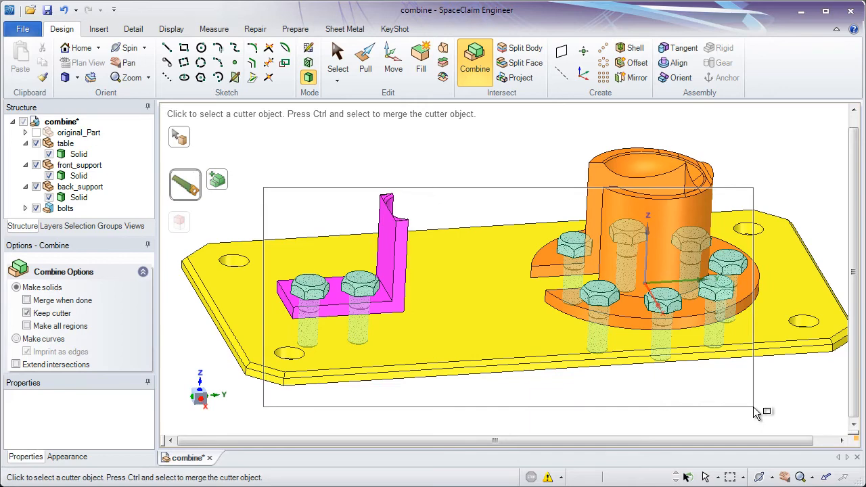
pyautogui.moveTo(755, 408); pyautogui.dragTo(753, 406)
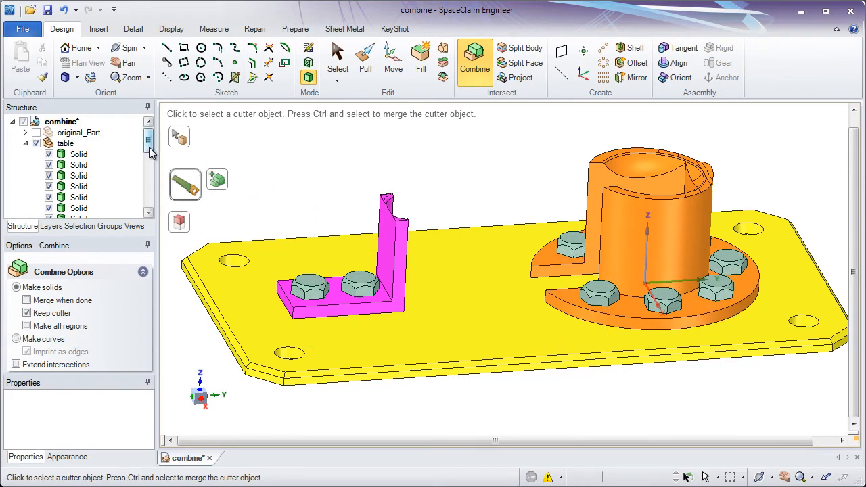
# Step: Switch Combine to removing regions and hide the bolts component to expose the split regions
pyautogui.moveTo(150, 143); pyautogui.dragTo(154, 230)
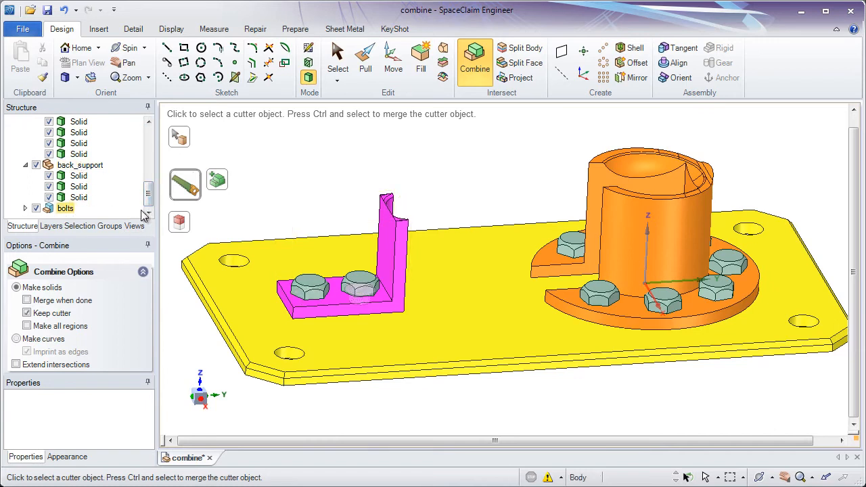
pyautogui.click(180, 225)
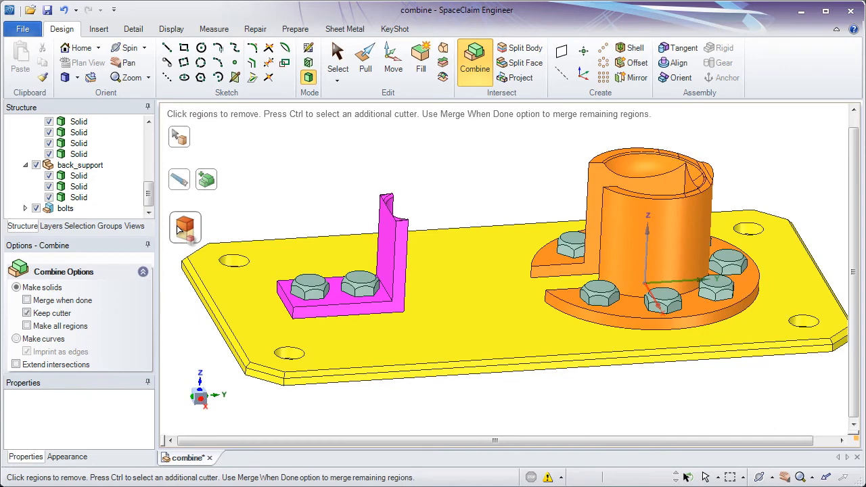
pyautogui.click(36, 209)
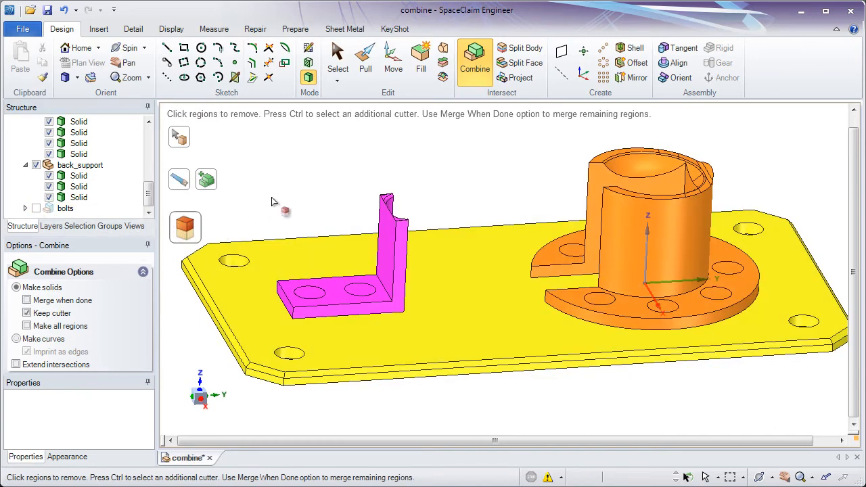
# Step: Remove the two bolt-shaped regions from the base of the back support to open its countersunk holes
pyautogui.moveTo(275, 203); pyautogui.dragTo(318, 291, button='middle')
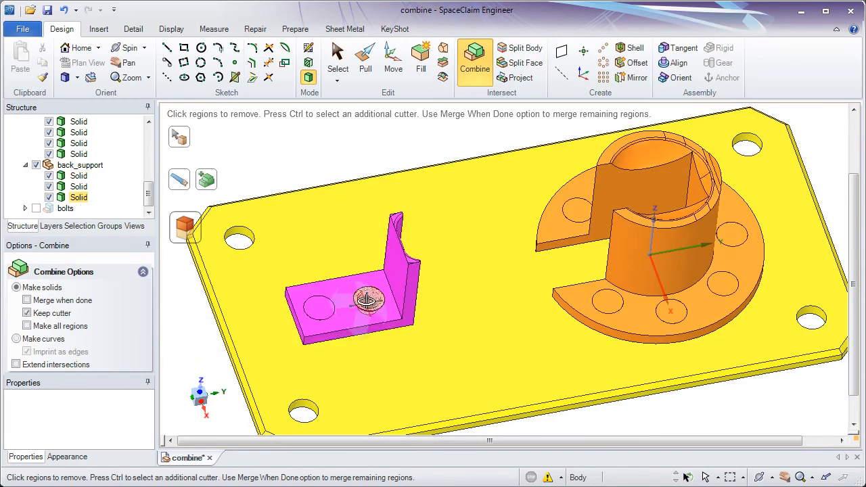
pyautogui.moveTo(367, 308); pyautogui.dragTo(365, 336, button='middle')
pyautogui.keyDown('shift'); pyautogui.moveTo(365, 335); pyautogui.dragTo(417, 329, button='middle'); pyautogui.keyUp('shift')
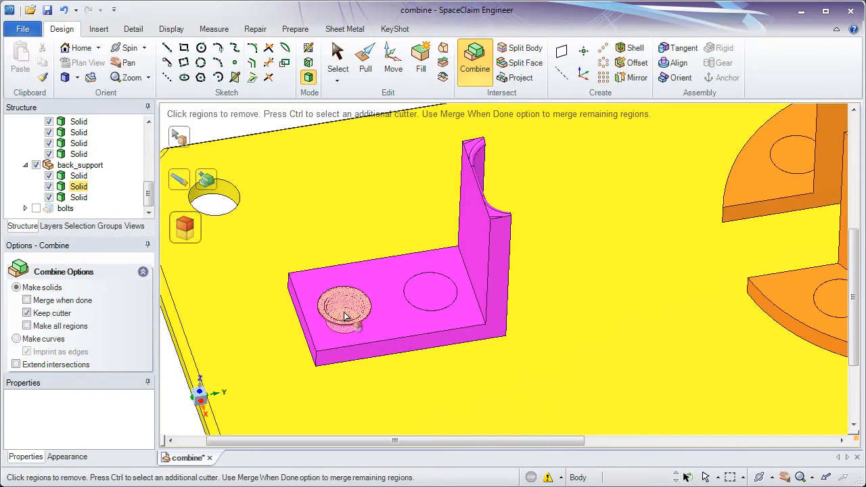
pyautogui.click(344, 316)
pyautogui.click(345, 317)
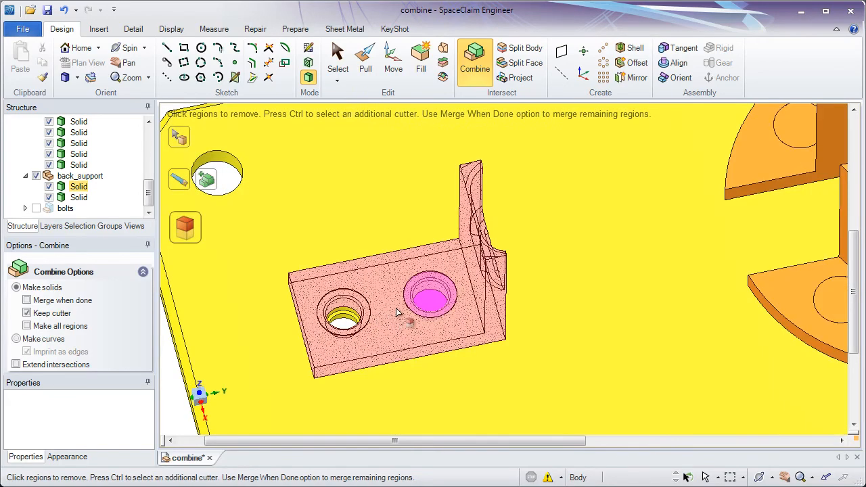
pyautogui.click(434, 302)
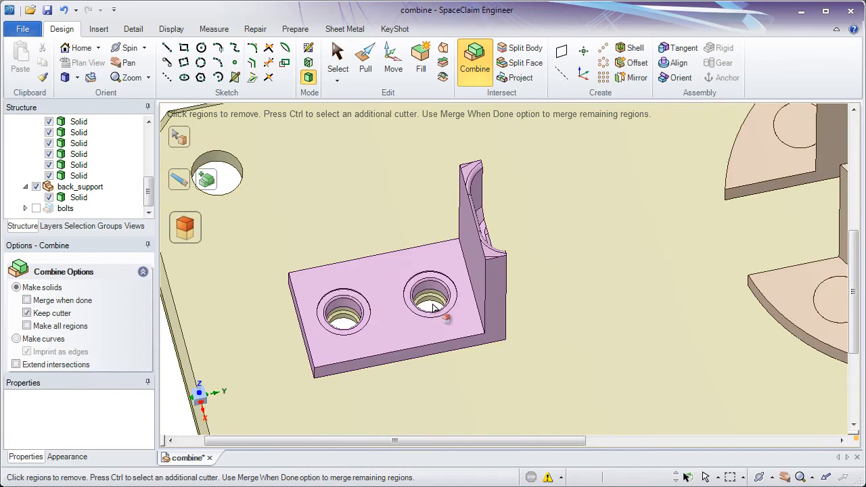
# Step: Remove all remaining bolt-shaped regions from the front support and table with a box selection, and clear the Combine targets
pyautogui.press('Escape')
pyautogui.scroll(-3, 425, 288)
pyautogui.keyDown('ctrl'); pyautogui.moveTo(414, 263); pyautogui.dragTo(320, 223, button='middle'); pyautogui.keyUp('ctrl')
pyautogui.keyDown('ctrl'); pyautogui.moveTo(433, 158); pyautogui.dragTo(358, 168, button='middle'); pyautogui.keyUp('ctrl')
pyautogui.moveTo(355, 147); pyautogui.dragTo(547, 408)
pyautogui.moveTo(547, 408); pyautogui.dragTo(531, 399, button='middle')
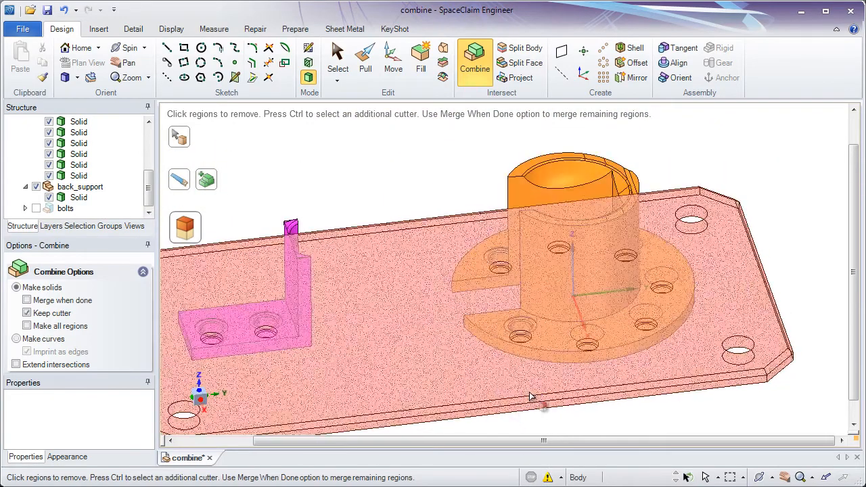
pyautogui.moveTo(479, 197); pyautogui.dragTo(690, 435)
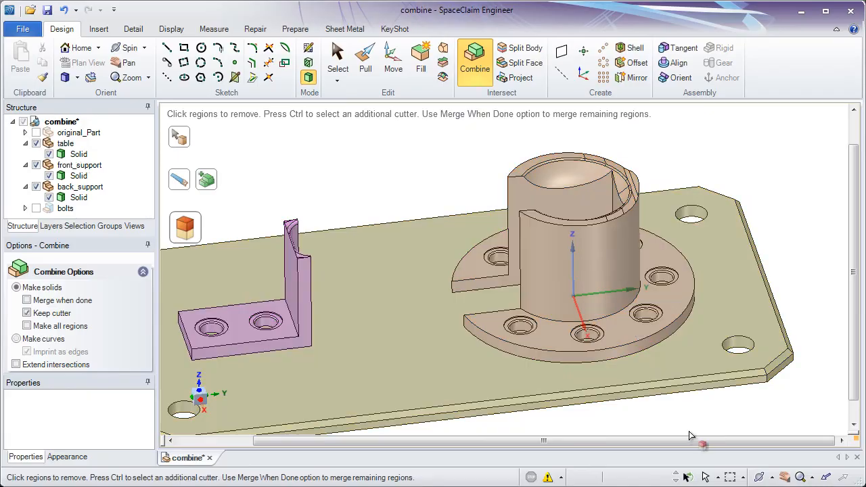
pyautogui.moveTo(652, 352); pyautogui.dragTo(619, 269, button='middle')
pyautogui.keyDown('ctrl'); pyautogui.moveTo(451, 267); pyautogui.dragTo(457, 237, button='middle'); pyautogui.keyUp('ctrl')
pyautogui.press('Escape')
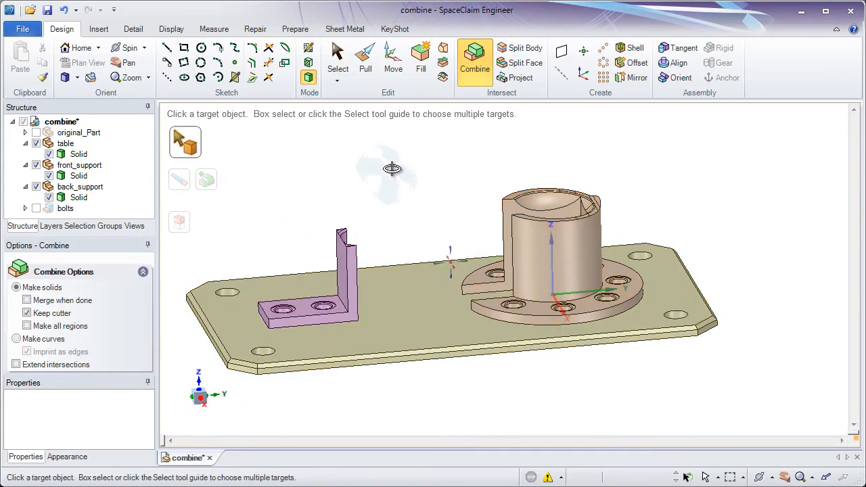
# Step: Show all hidden components again and leave Combine with the fixture in its home view
pyautogui.moveTo(391, 168); pyautogui.dragTo(406, 168, button='middle')
pyautogui.rightClick(406, 175)
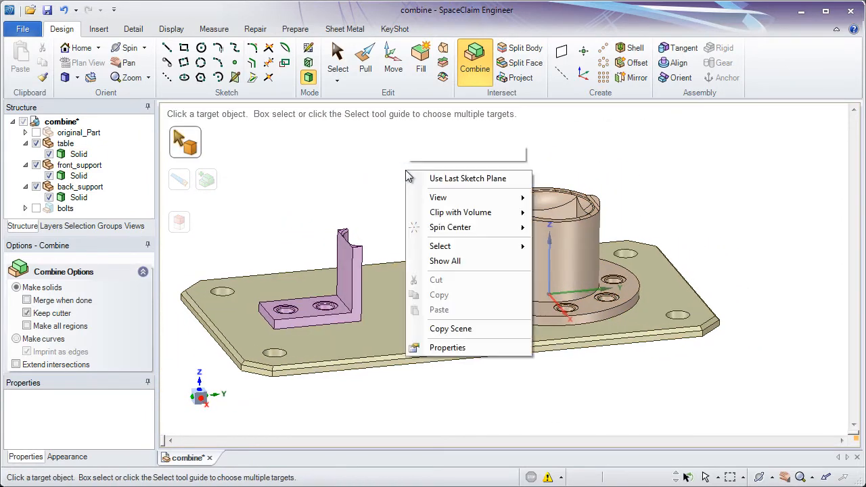
pyautogui.click(428, 259)
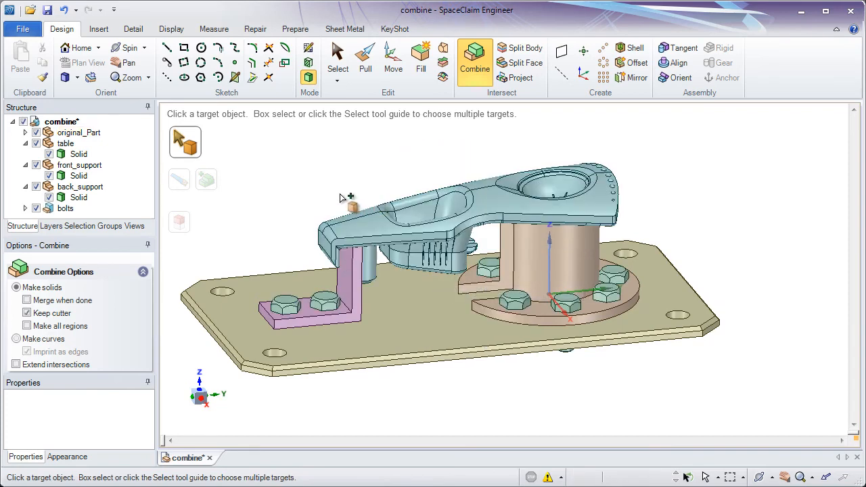
pyautogui.keyDown('ctrl'); pyautogui.moveTo(341, 197); pyautogui.dragTo(366, 190, button='middle'); pyautogui.keyUp('ctrl')
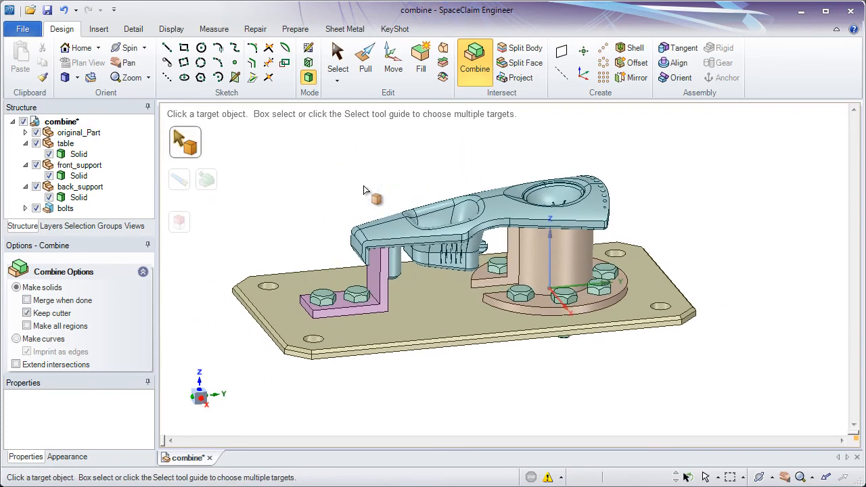
pyautogui.click(78, 48)
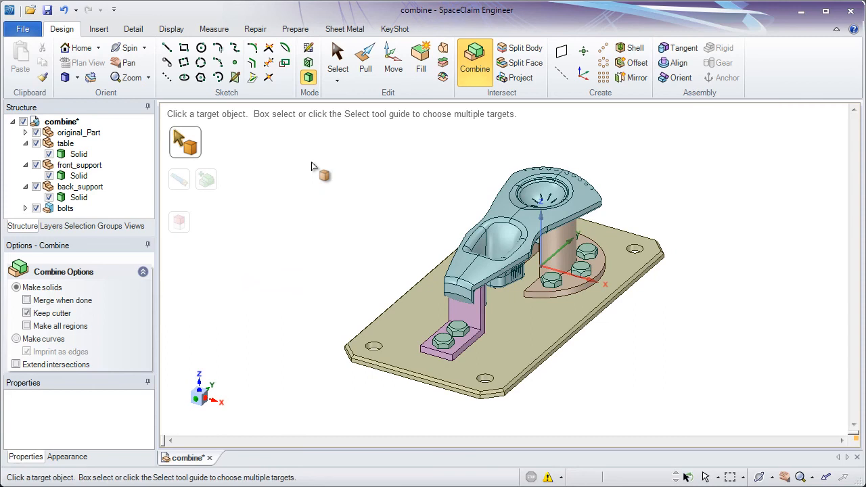
pyautogui.click(338, 60)
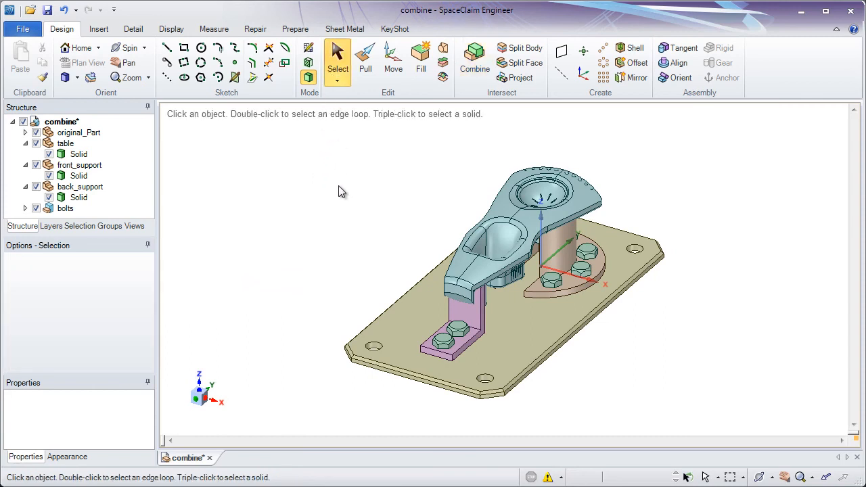